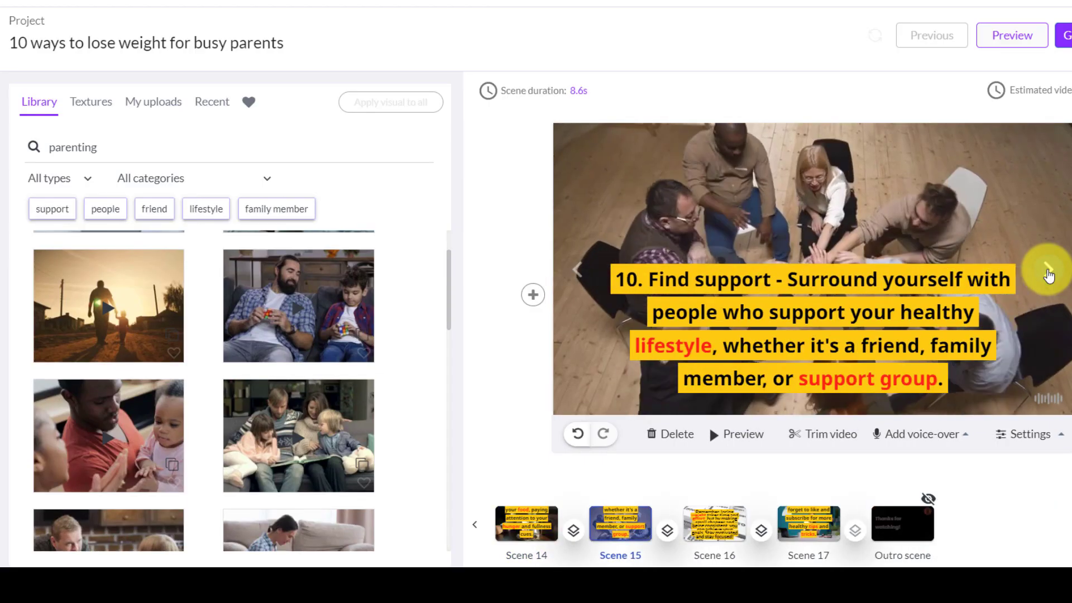
In Scene 17, search the library for 'thanks' and use the THANK YOU sign clip.
{"action": "left_click", "coordinate": [1048, 270]}
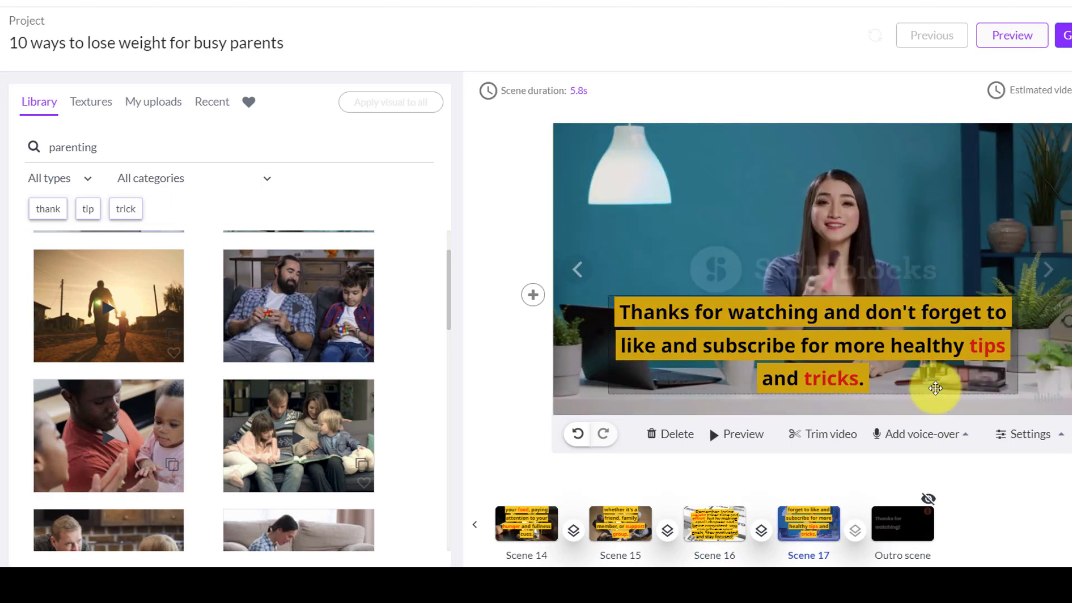
{"action": "left_click", "coordinate": [62, 147]}
{"action": "type", "text": "tanks"}
{"action": "left_click", "coordinate": [53, 146]}
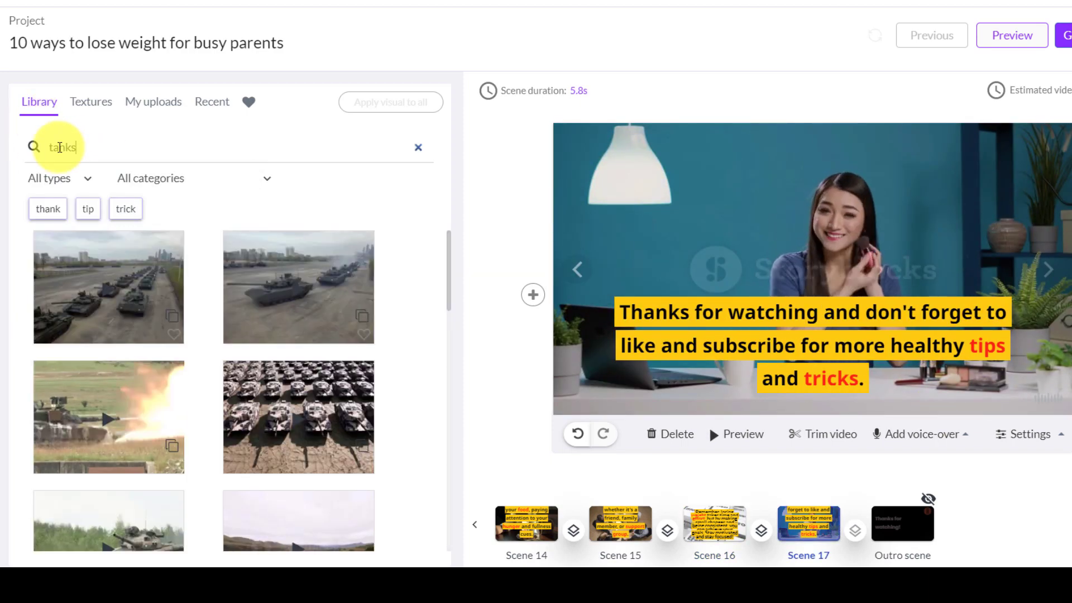
{"action": "type", "text": "h"}
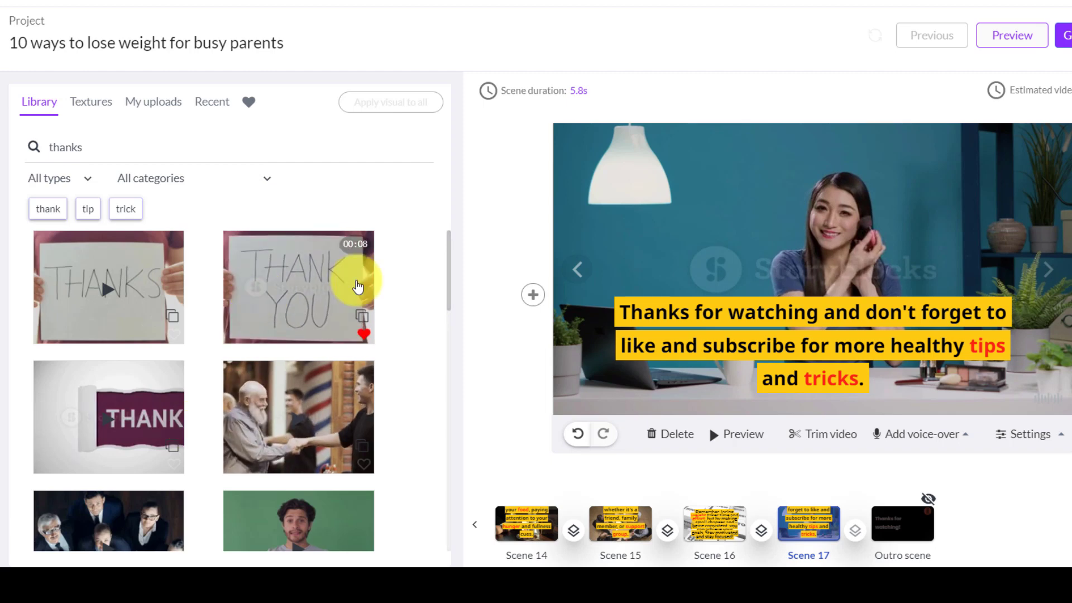
{"action": "left_click", "coordinate": [371, 299]}
Set the thanks caption to font size 26, move it to the bottom, and preview the video.
{"action": "left_click", "coordinate": [617, 307]}
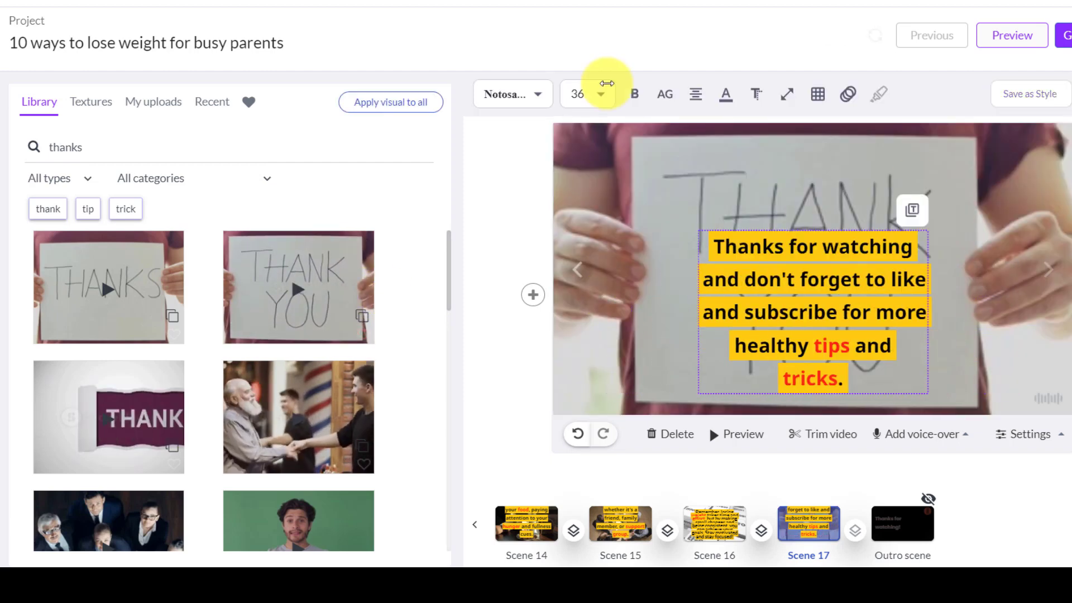
{"action": "left_click", "coordinate": [588, 93]}
{"action": "left_click", "coordinate": [583, 141]}
{"action": "left_click_drag", "start_coordinate": [720, 349], "coordinate": [767, 329]}
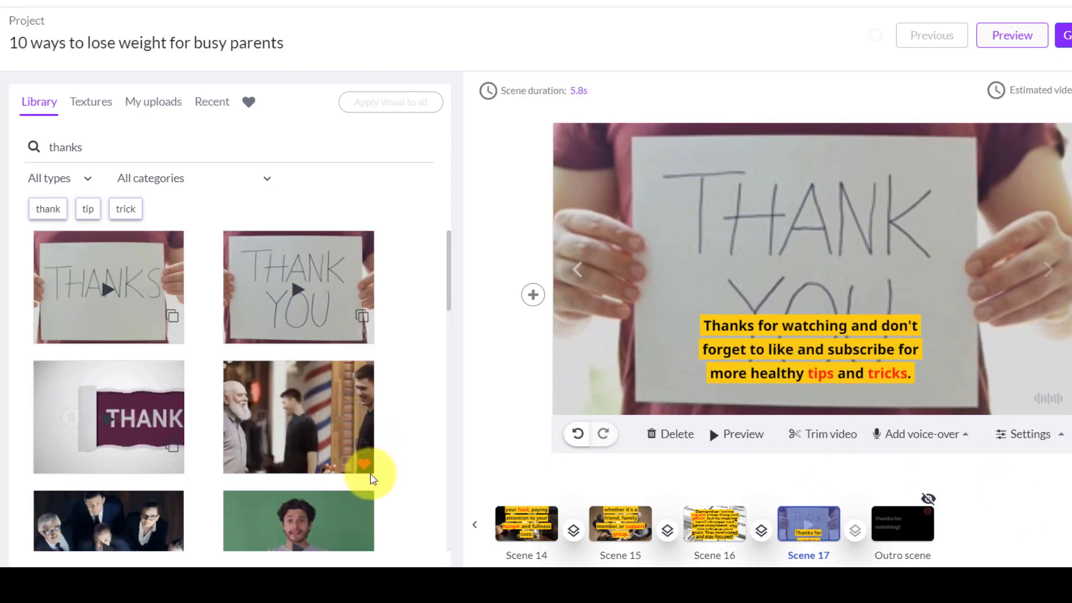
{"action": "left_click", "coordinate": [1030, 34]}
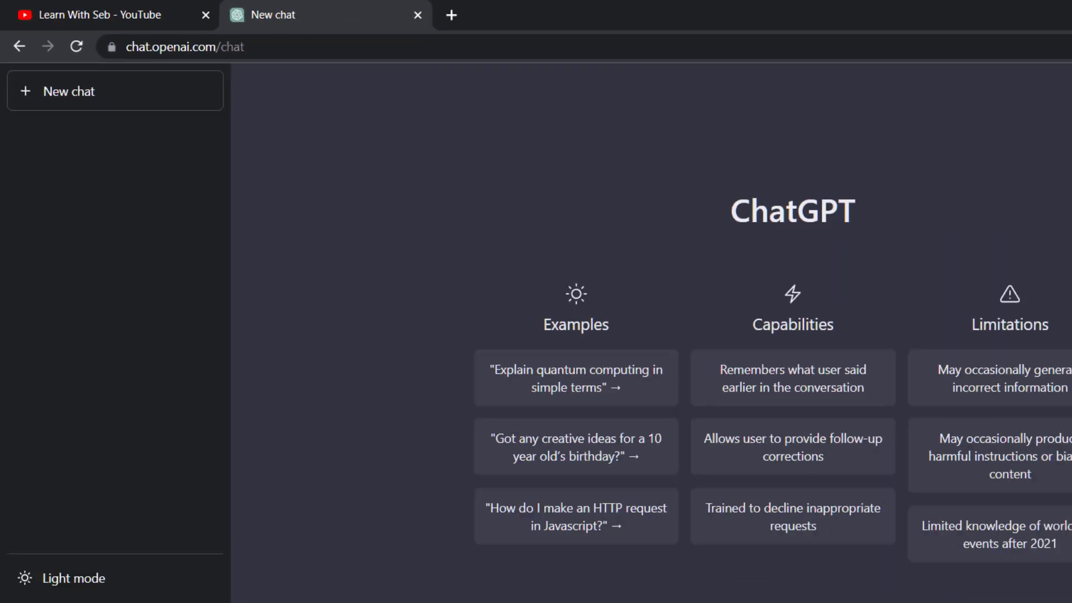
Ask ChatGPT for healthy-parenting video ideas, then for ways to lose weight for busy parents.
{"action": "key", "text": "Return"}
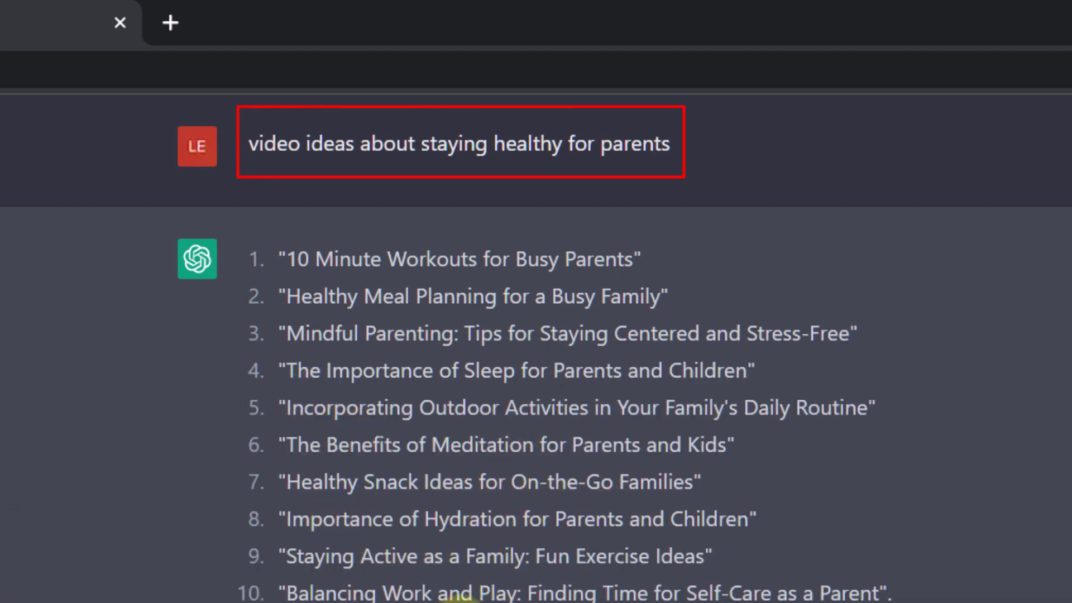
{"action": "left_click", "coordinate": [458, 522]}
{"action": "type", "text": "video ide"}
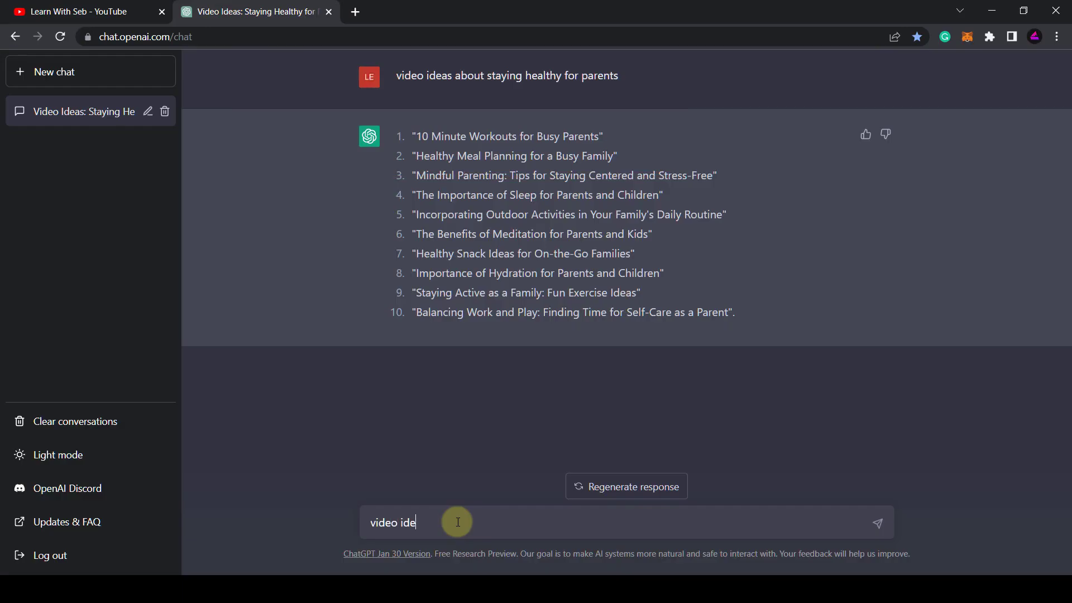
{"action": "type", "text": "as about ways to lose weight for busy parents"}
{"action": "key", "text": "Return"}
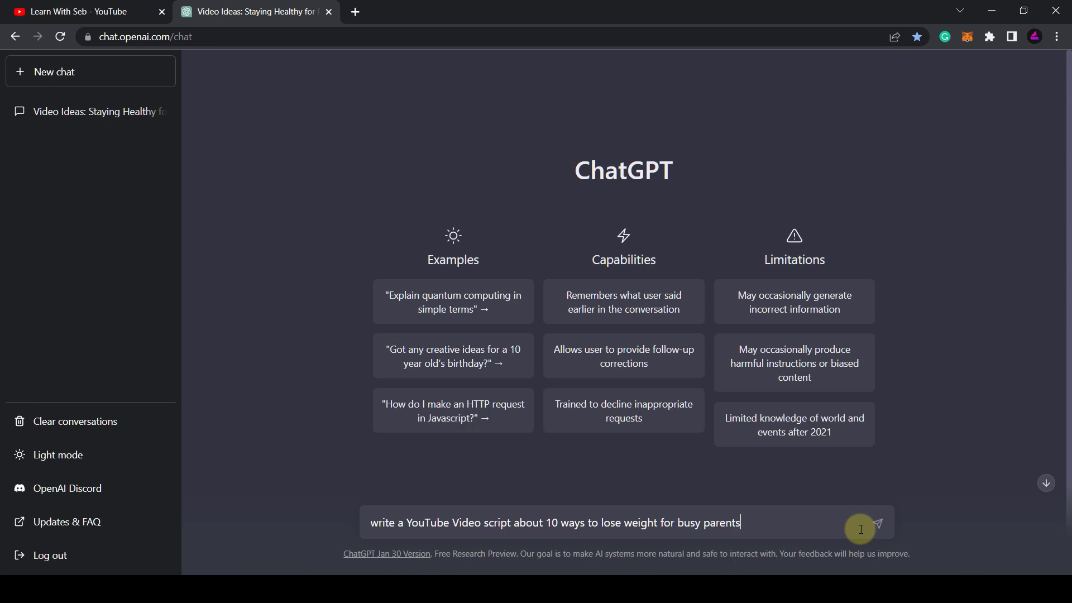
Send the YouTube script request, then ask for more examples for each of the 10 points.
{"action": "left_click", "coordinate": [880, 526]}
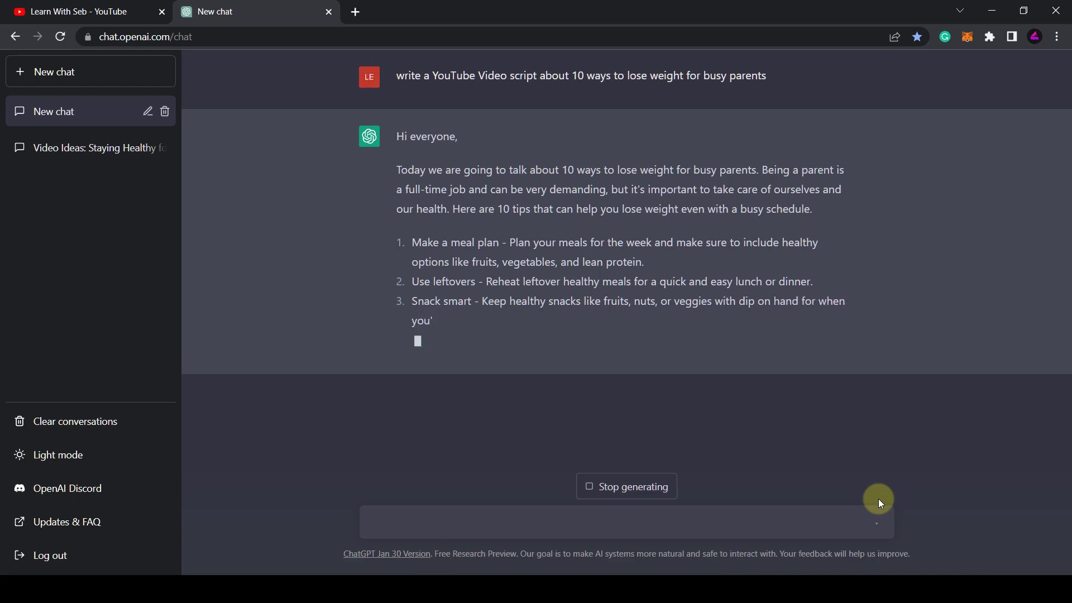
{"action": "type", "text": "Can you provide more exaaples for each of the 10 points"}
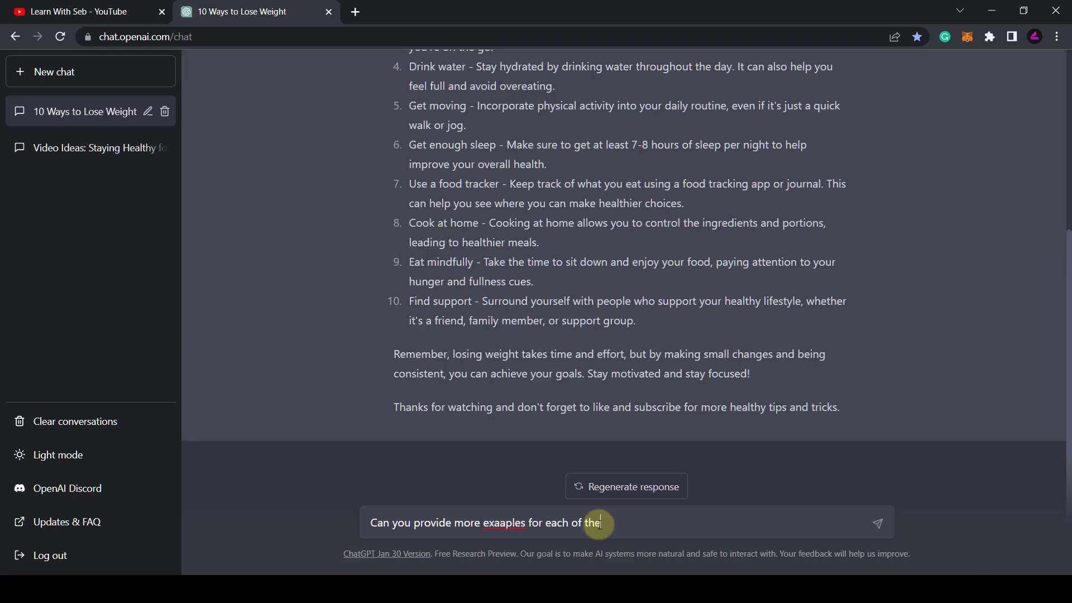
{"action": "left_click", "coordinate": [500, 523]}
{"action": "key", "text": "Return"}
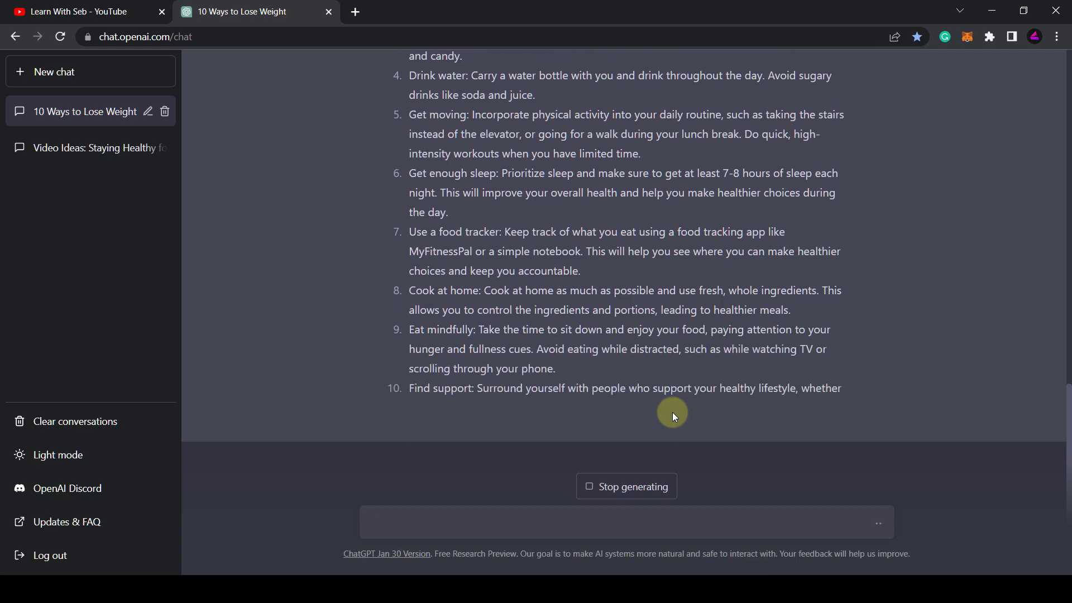
Ask ChatGPT for 3 meal plan ideas for point 1.
{"action": "type", "text": "Can you provide 3 meal plan"}
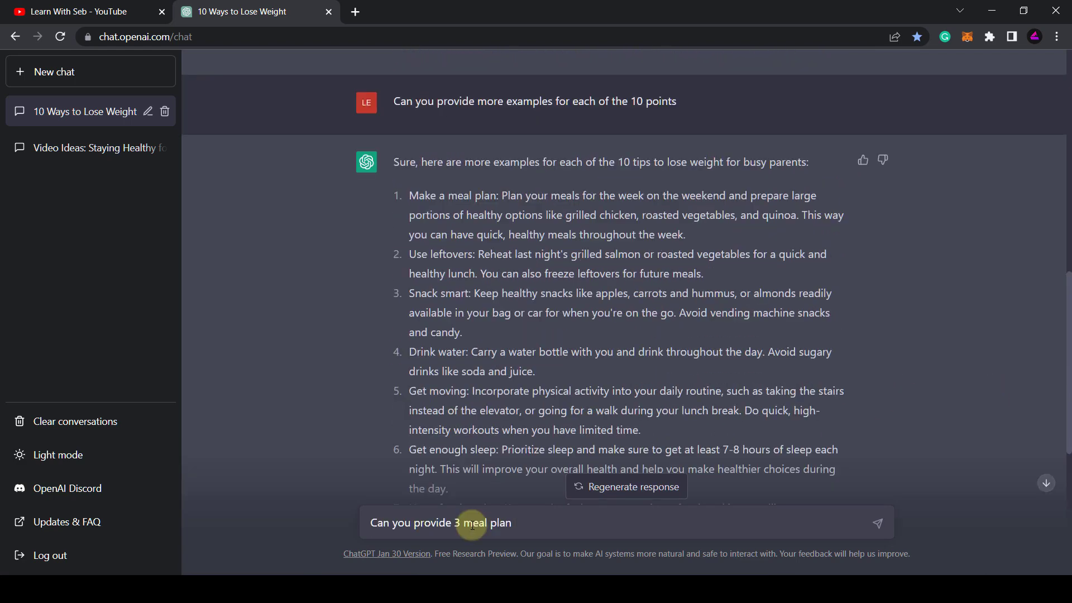
{"action": "type", "text": "t"}
{"action": "key", "text": "Return"}
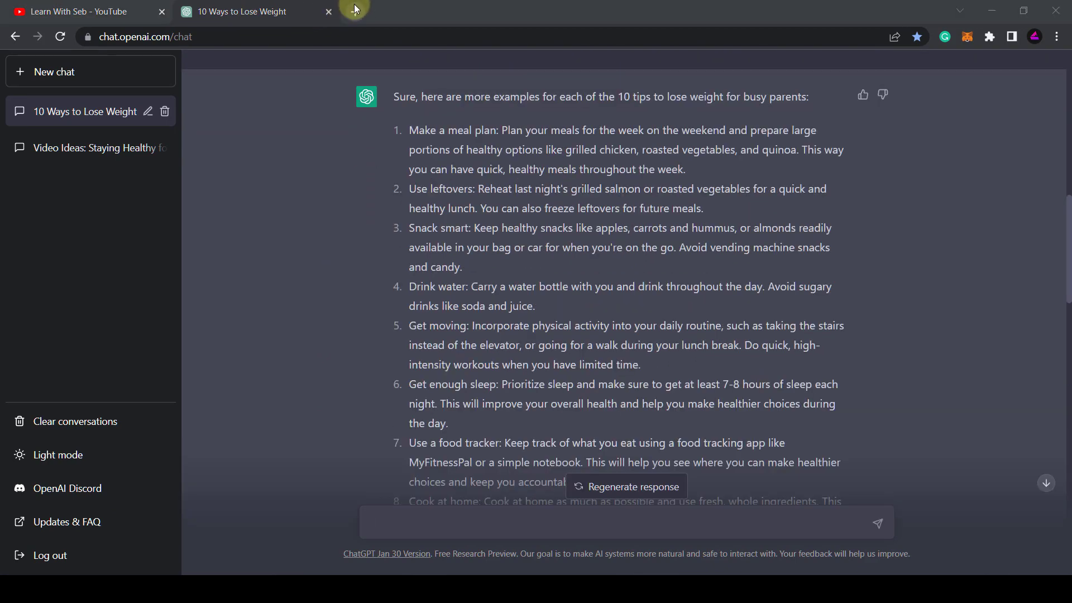
Load the GPT-2 Output Detector site in a new browser tab.
{"action": "left_click", "coordinate": [355, 12]}
{"action": "type", "text": "https://openai-openai-detector.hf.space/"}
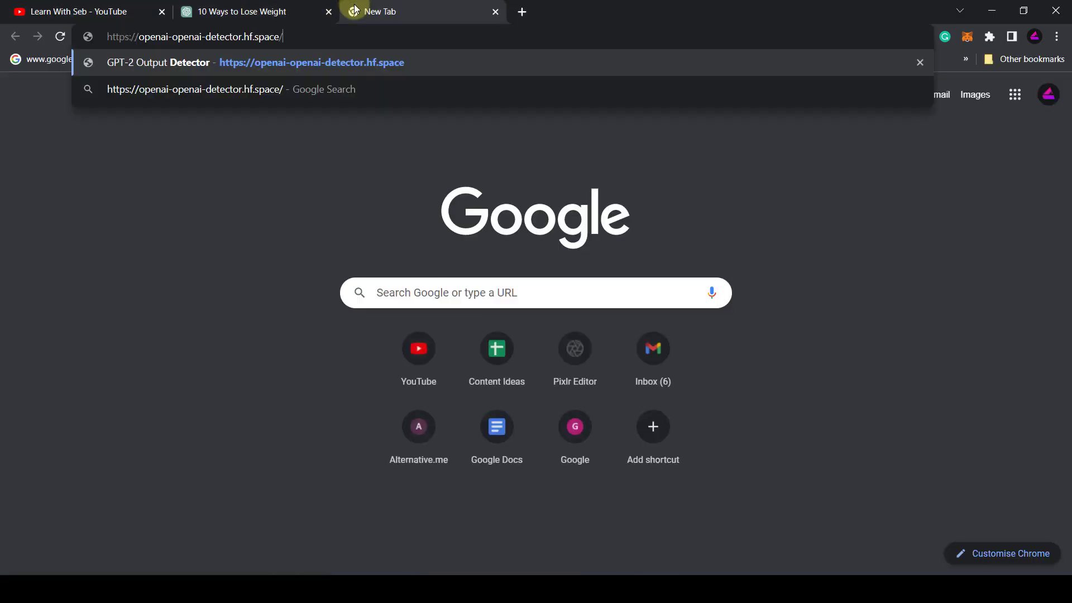
{"action": "key", "text": "Return"}
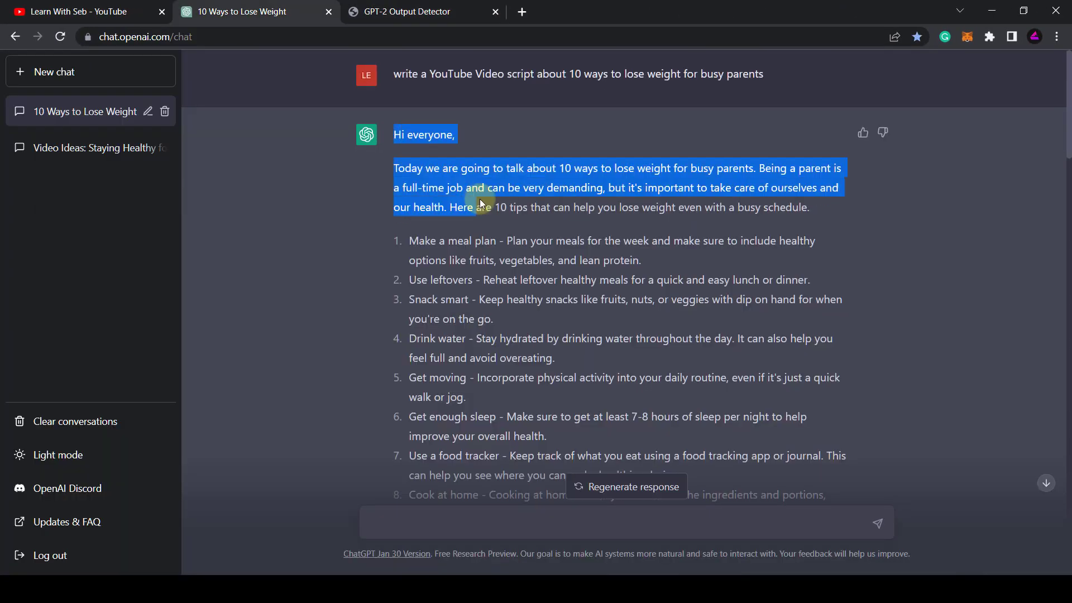
Paste the weight-loss script into the detector and return to the ChatGPT chat.
{"action": "scroll", "coordinate": [603, 310], "scroll_direction": "down", "scroll_amount": 10}
{"action": "left_click_drag", "start_coordinate": [445, 206], "coordinate": [850, 335]}
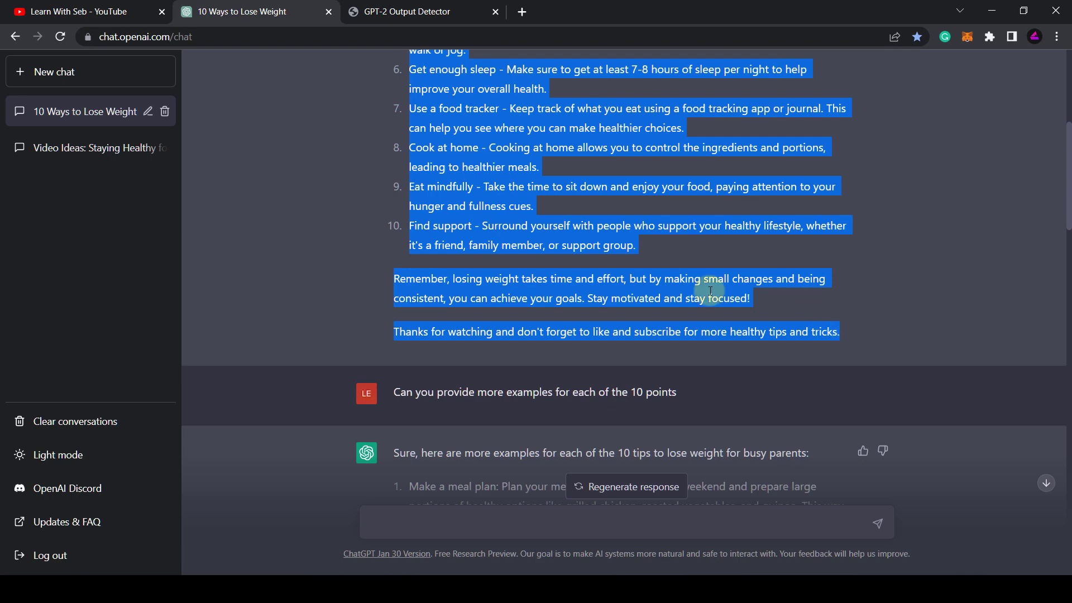
{"action": "left_click", "coordinate": [368, 20]}
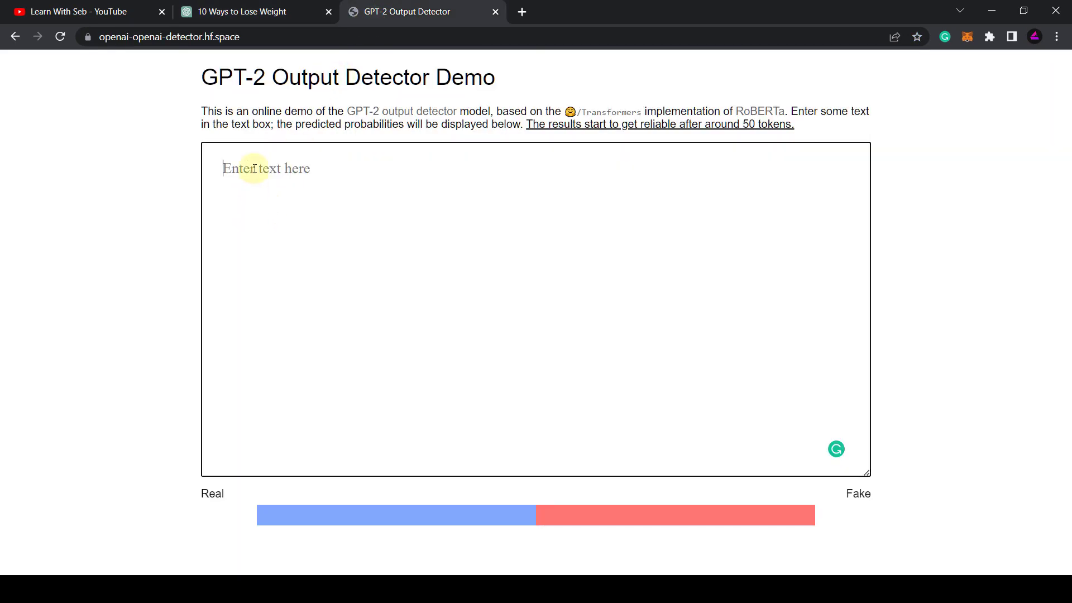
{"action": "key", "text": "ctrl+v"}
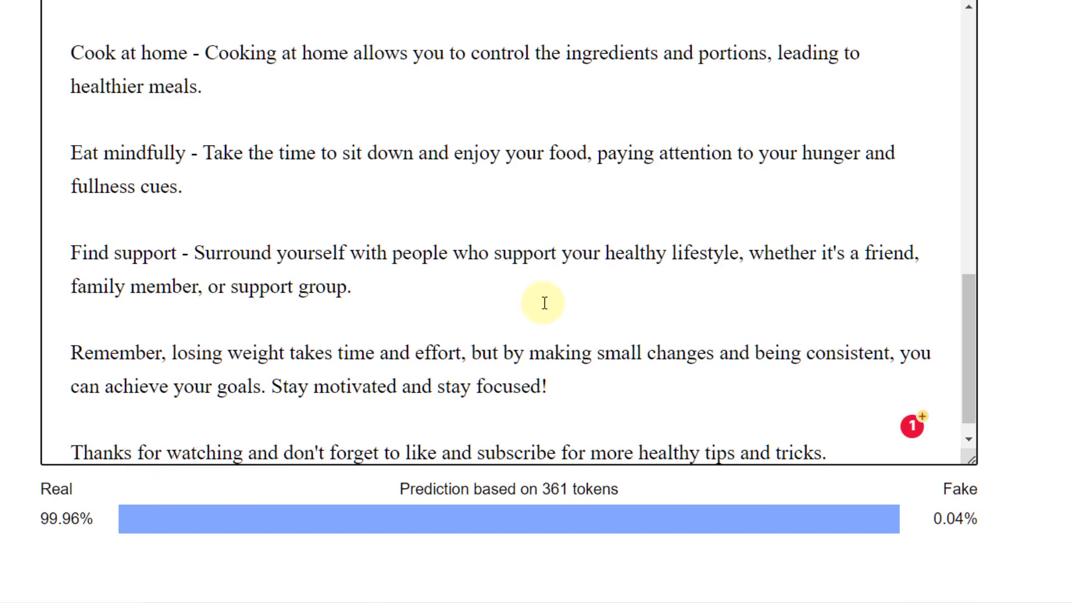
{"action": "key", "text": "ctrl+shift+Tab"}
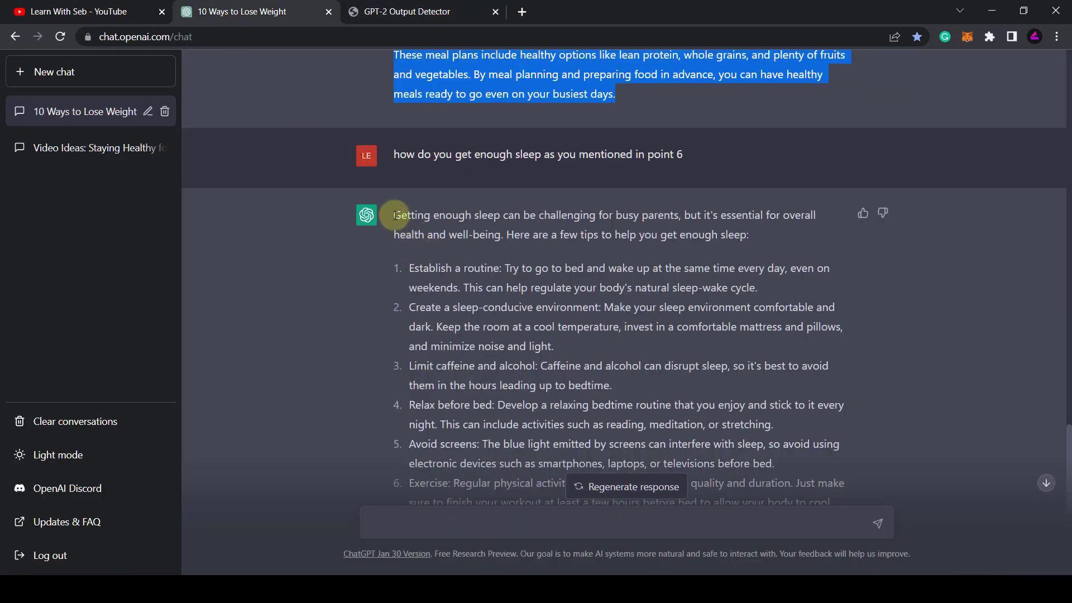
Copy ChatGPT's sleep tips and paste them into the detector's text area.
{"action": "left_click_drag", "start_coordinate": [395, 215], "coordinate": [764, 368]}
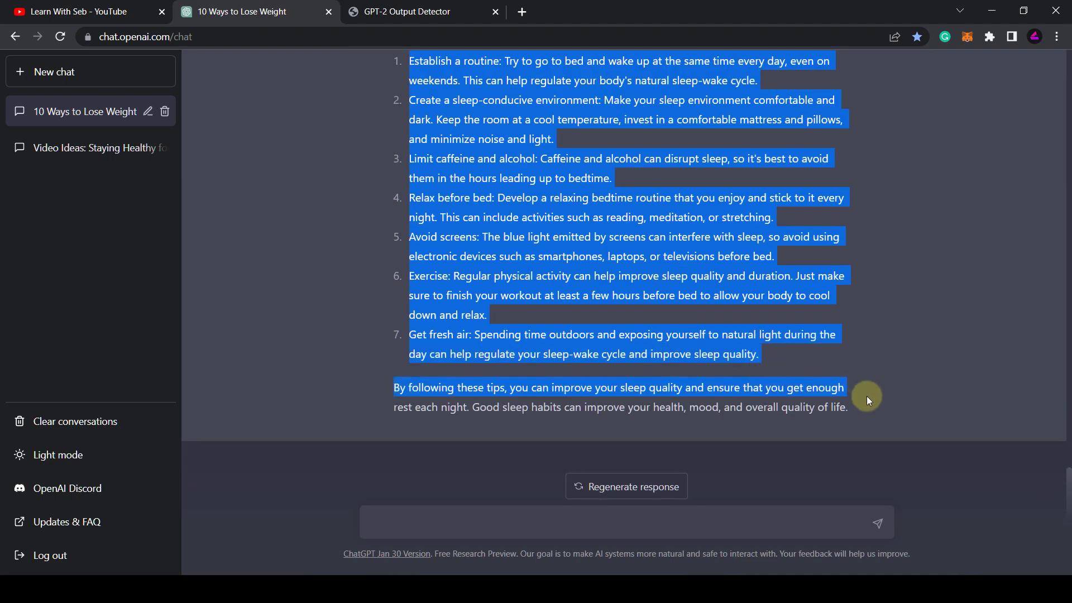
{"action": "left_click_drag", "start_coordinate": [868, 401], "coordinate": [869, 406]}
{"action": "key", "text": "ctrl+c"}
{"action": "left_click", "coordinate": [359, 11]}
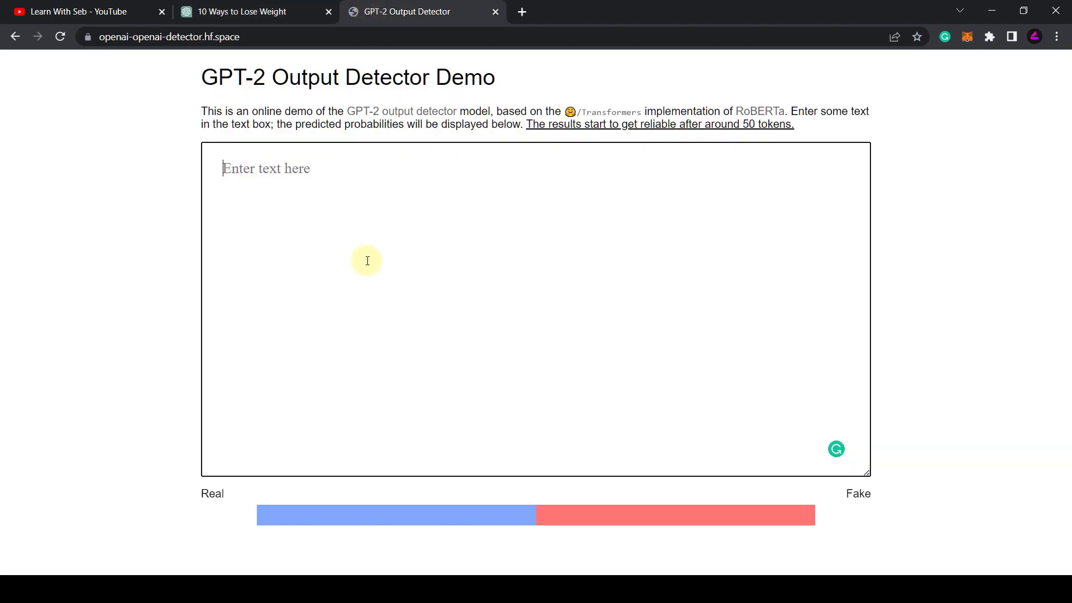
{"action": "left_click", "coordinate": [363, 256]}
{"action": "key", "text": "ctrl+v"}
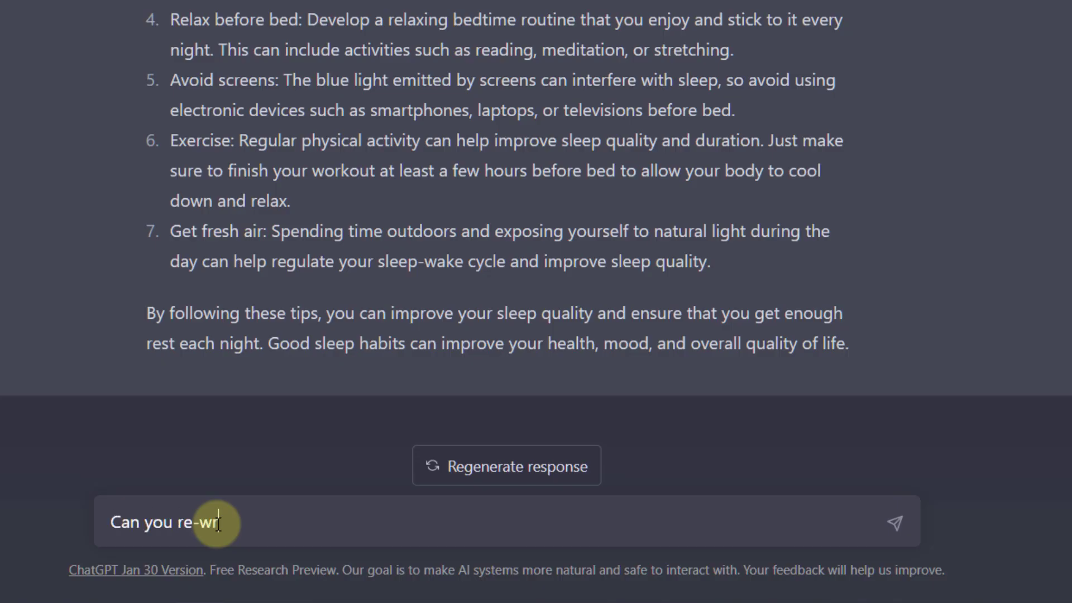
Ask ChatGPT to rewrite the sleep tips and select the rewritten reply.
{"action": "type", "text": "rite the above to make it unique ann informative"}
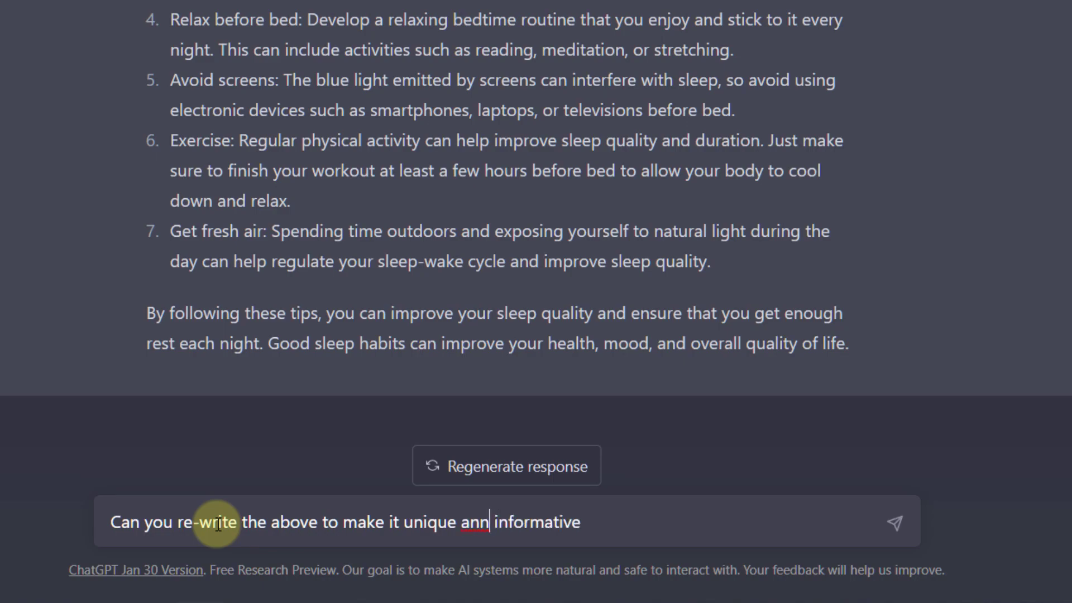
{"action": "key", "text": "Return"}
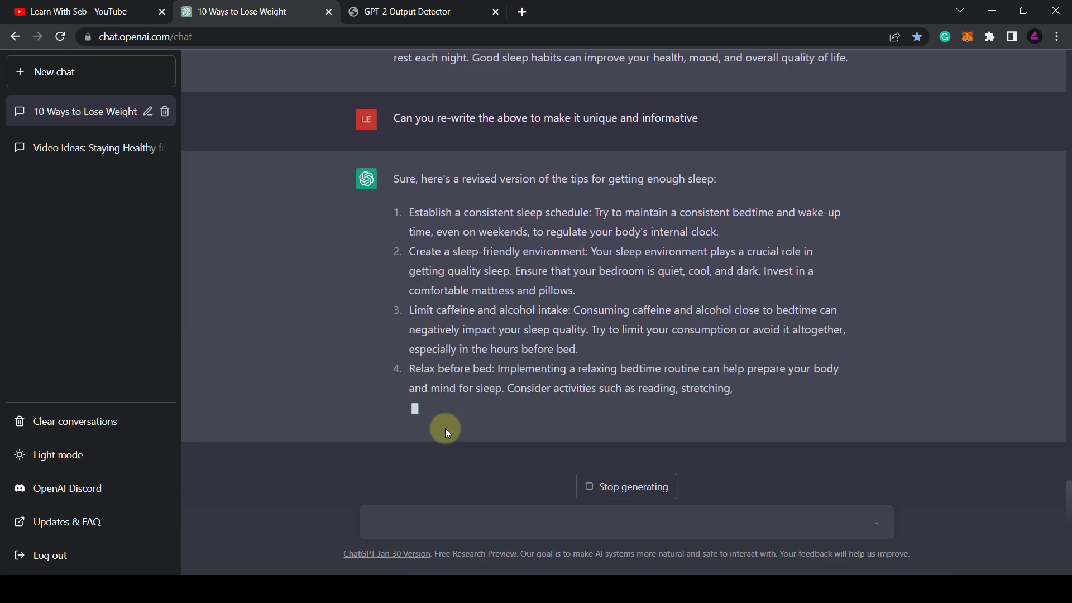
{"action": "scroll", "coordinate": [571, 279], "scroll_direction": "up", "scroll_amount": 5}
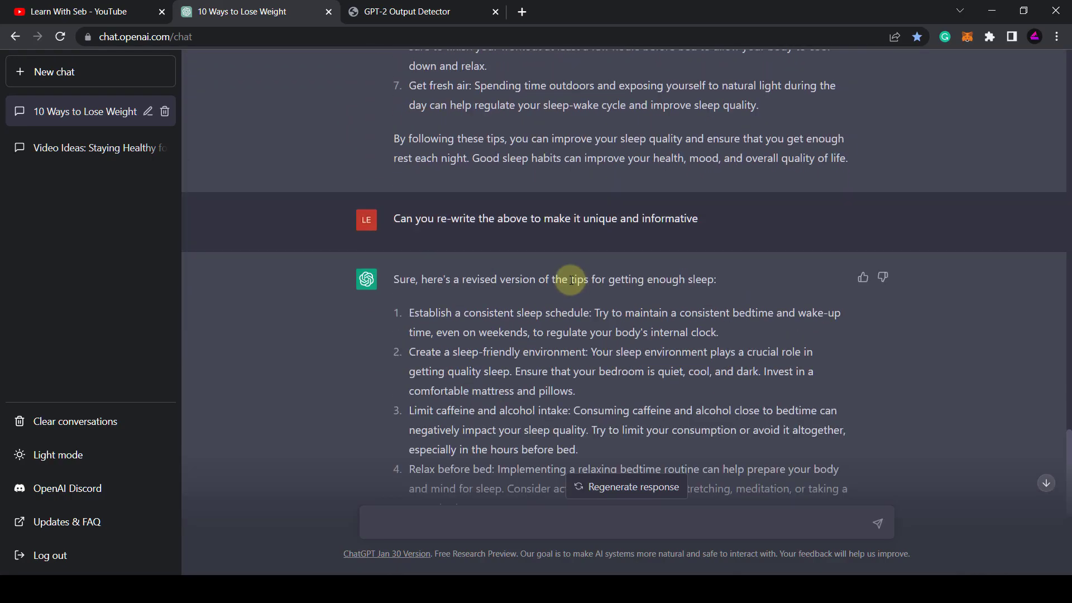
{"action": "mouse_move", "coordinate": [571, 280]}
{"action": "left_mouse_down"}
{"action": "mouse_move", "coordinate": [586, 359]}
{"action": "mouse_move", "coordinate": [641, 359]}
{"action": "mouse_move", "coordinate": [575, 400]}
{"action": "left_mouse_up"}
{"action": "scroll", "coordinate": [641, 359], "scroll_direction": "down", "scroll_amount": 5}
Replace the detector text with the rewritten sleep tips and check the 99.97% Real score.
{"action": "left_click", "coordinate": [393, 10]}
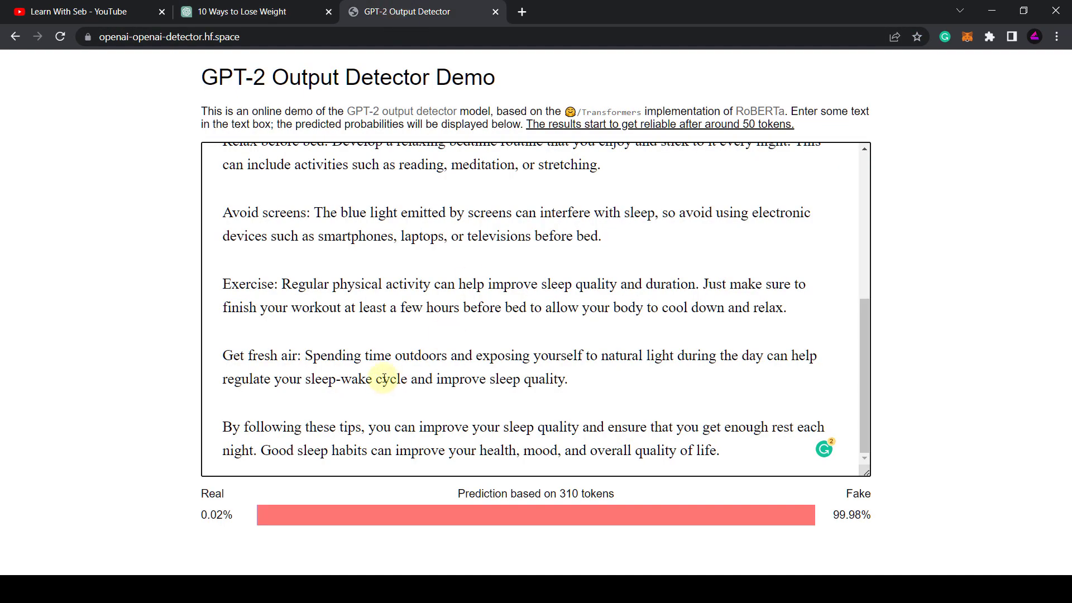
{"action": "key", "text": "ctrl+a"}
{"action": "key", "text": "BackSpace"}
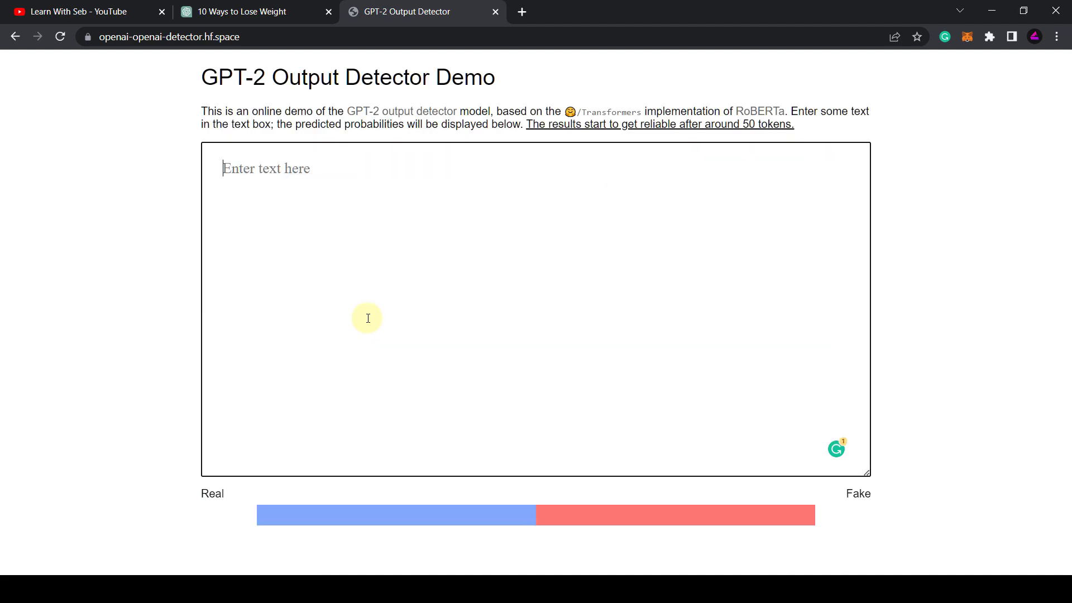
{"action": "key", "text": "ctrl+v"}
{"action": "scroll", "coordinate": [358, 297], "scroll_direction": "up", "scroll_amount": 3}
{"action": "scroll", "coordinate": [357, 297], "scroll_direction": "up", "scroll_amount": 3}
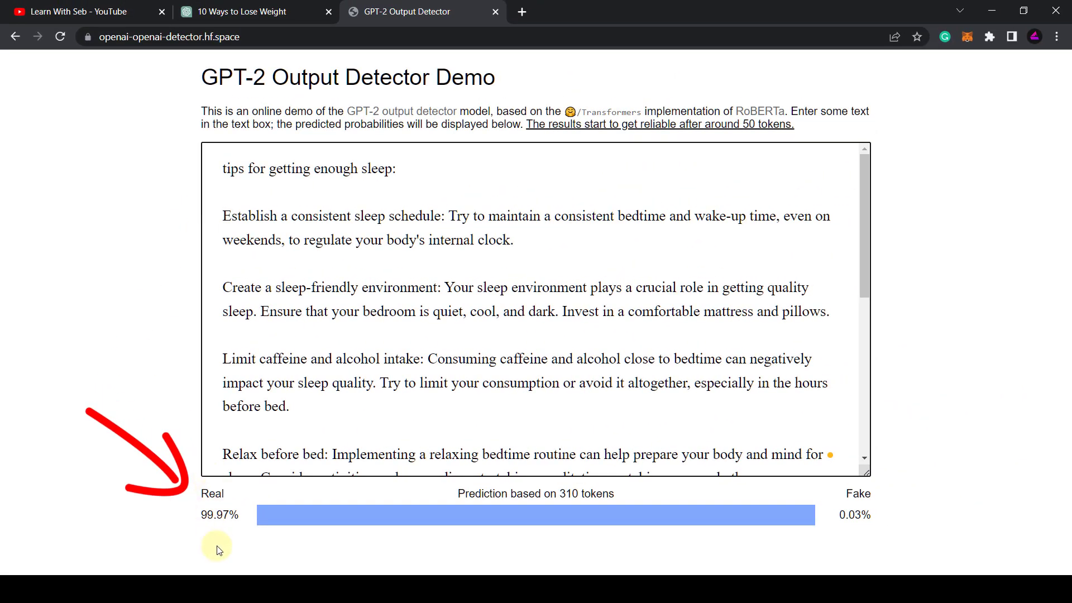
{"action": "scroll", "coordinate": [634, 287], "scroll_direction": "down", "scroll_amount": 6}
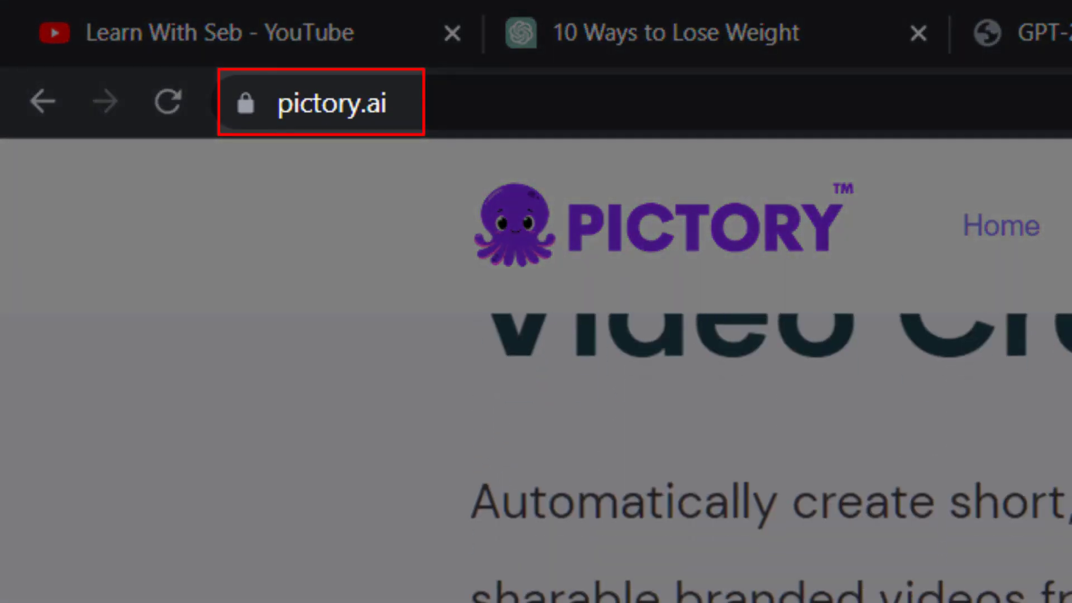
Start a new Script to Video project and copy the weight-loss script from ChatGPT.
{"action": "scroll", "coordinate": [536, 369], "scroll_direction": "down", "scroll_amount": 3}
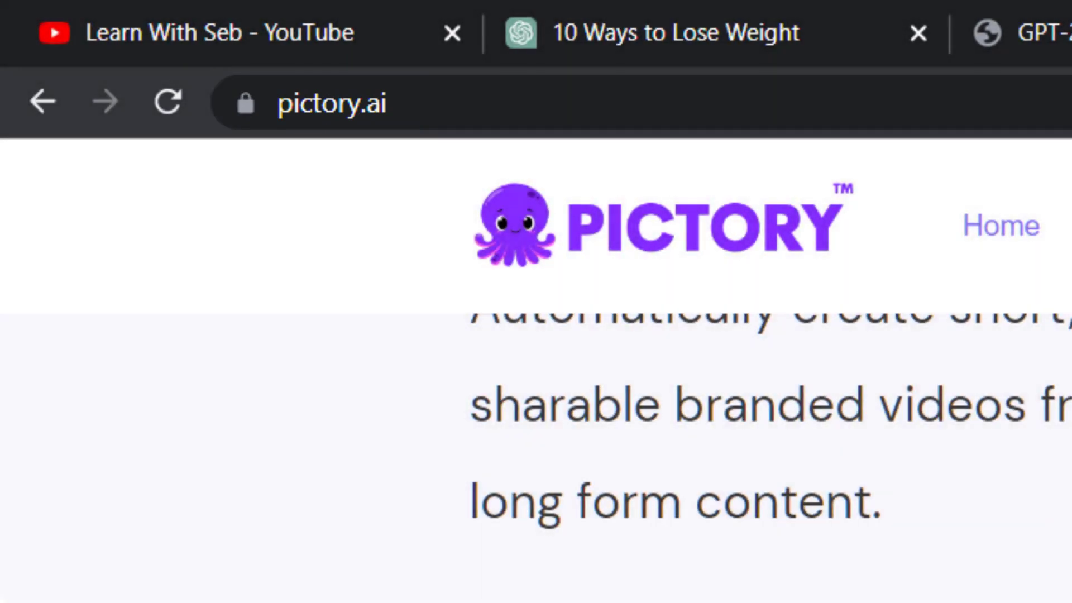
{"action": "scroll", "coordinate": [536, 369], "scroll_direction": "down", "scroll_amount": 2}
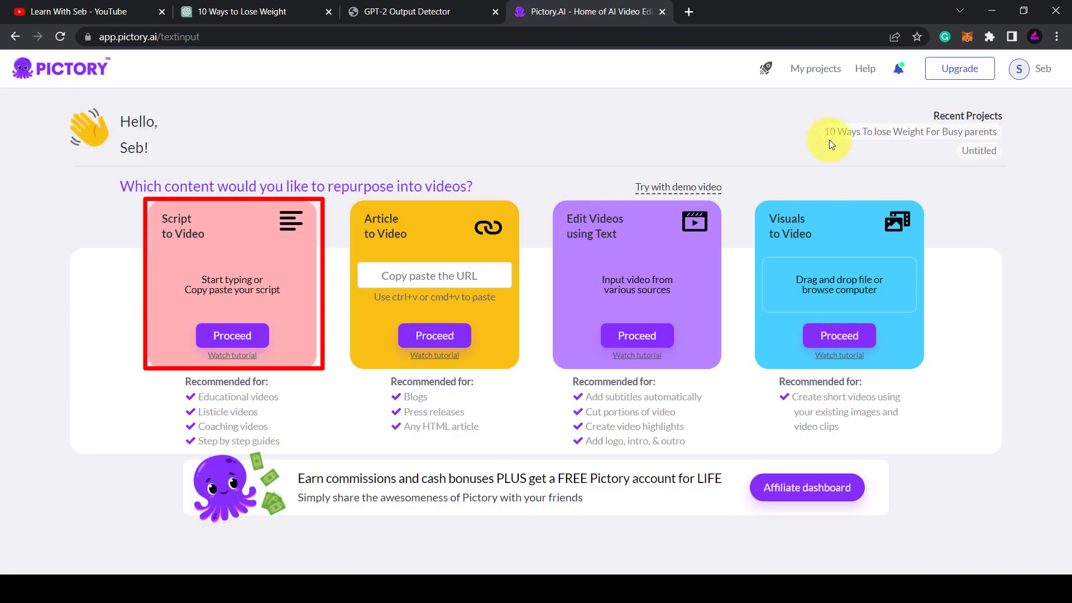
{"action": "left_click", "coordinate": [241, 339]}
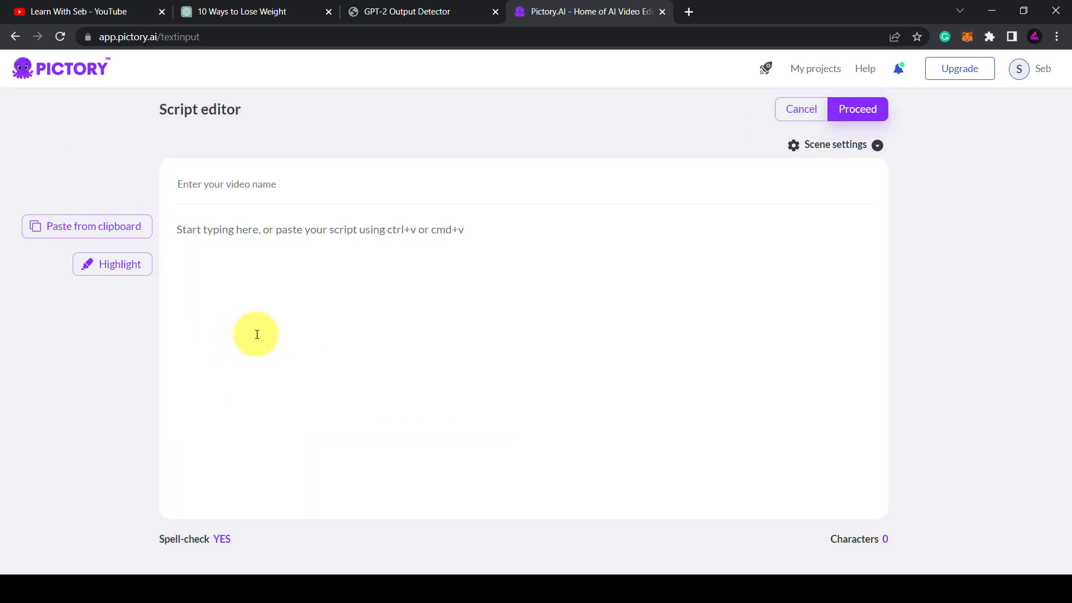
{"action": "left_click", "coordinate": [266, 10]}
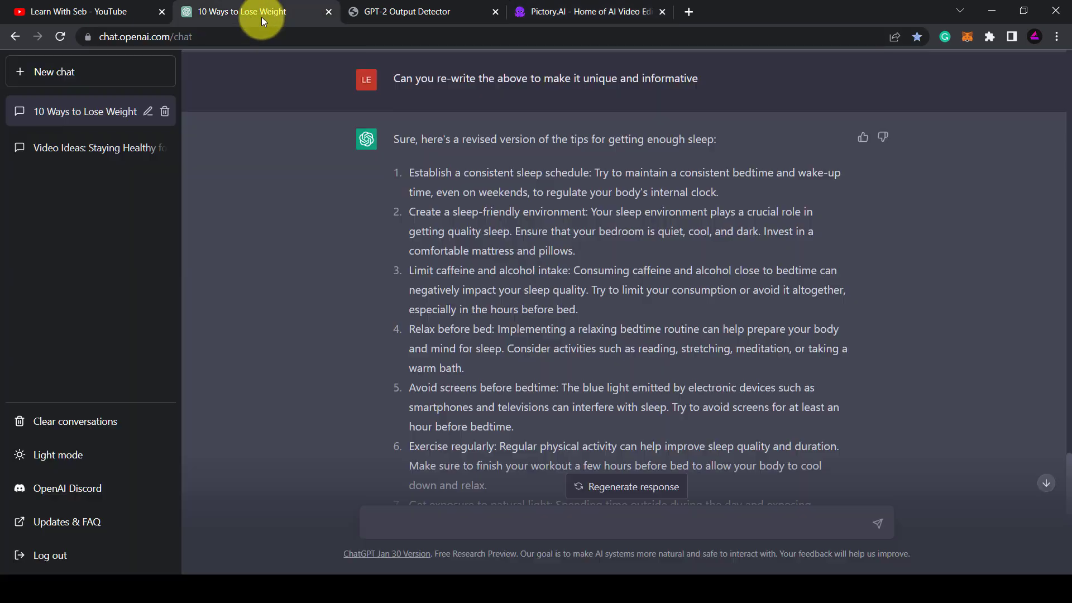
{"action": "scroll", "coordinate": [501, 228], "scroll_direction": "down", "scroll_amount": 5}
{"action": "left_click_drag", "start_coordinate": [407, 66], "coordinate": [840, 364]}
{"action": "left_click", "coordinate": [586, 11]}
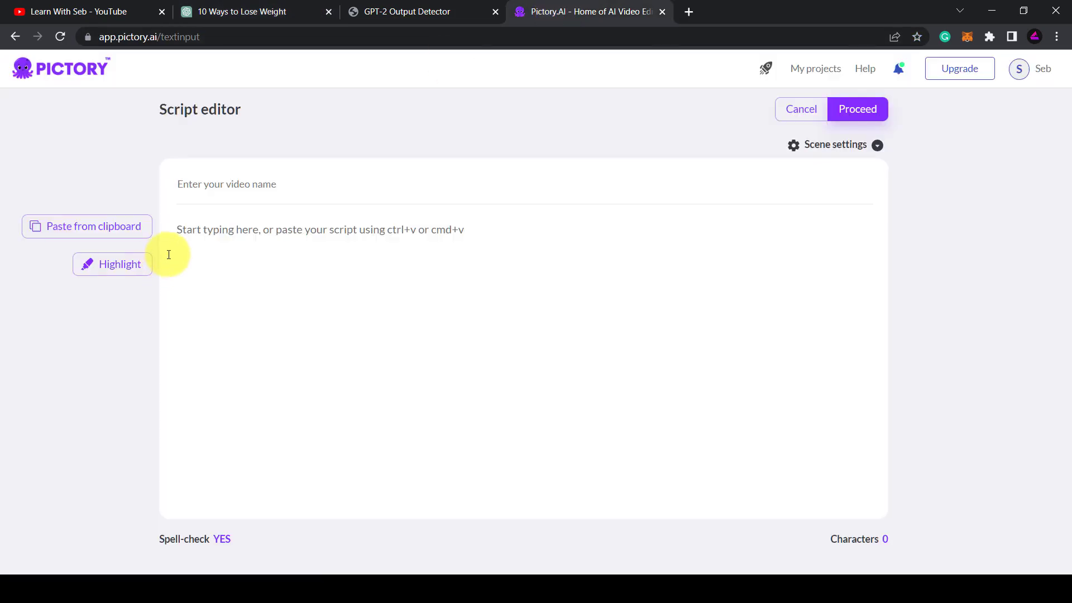
{"action": "left_click", "coordinate": [190, 223]}
Set the scene settings to create new scenes on line breaks.
{"action": "left_click", "coordinate": [878, 145]}
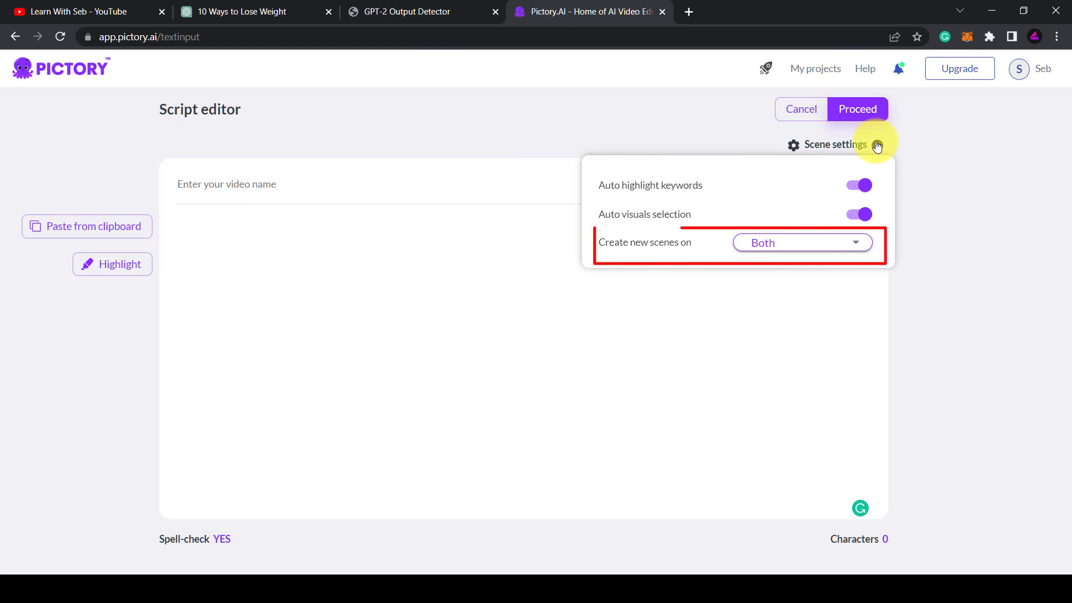
{"action": "left_click", "coordinate": [856, 243]}
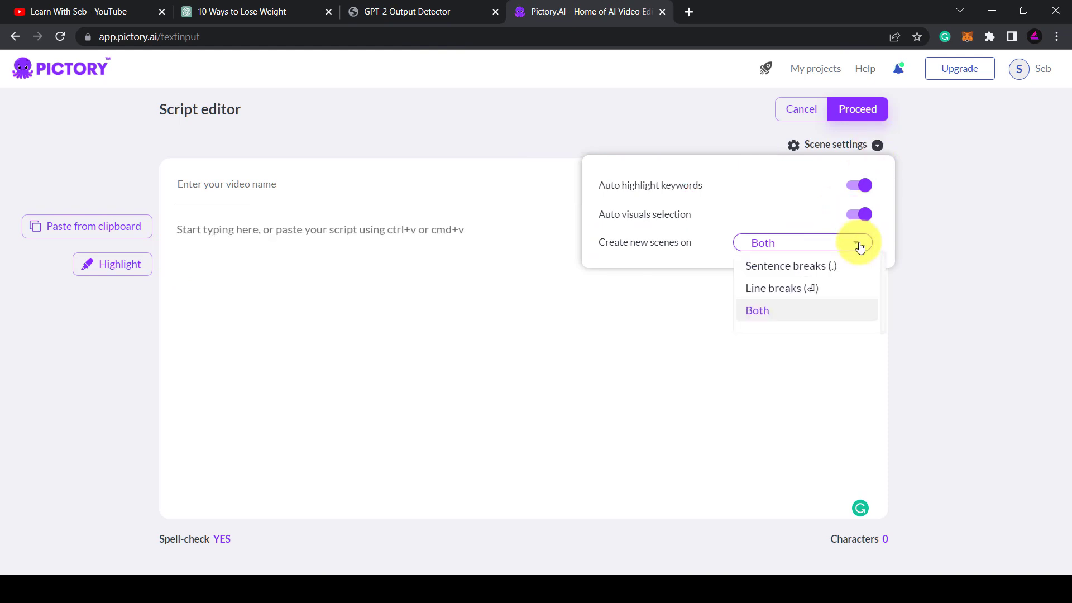
{"action": "left_click", "coordinate": [795, 296]}
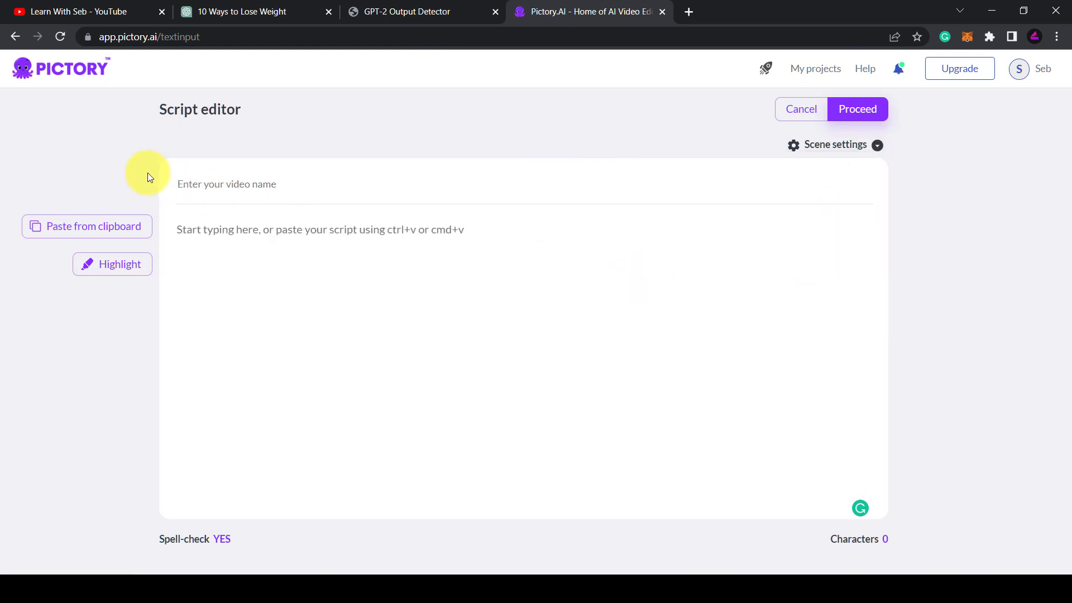
Paste the script and build the storyboard with the Lemon template at 16:9.
{"action": "key", "text": "ctrl+v"}
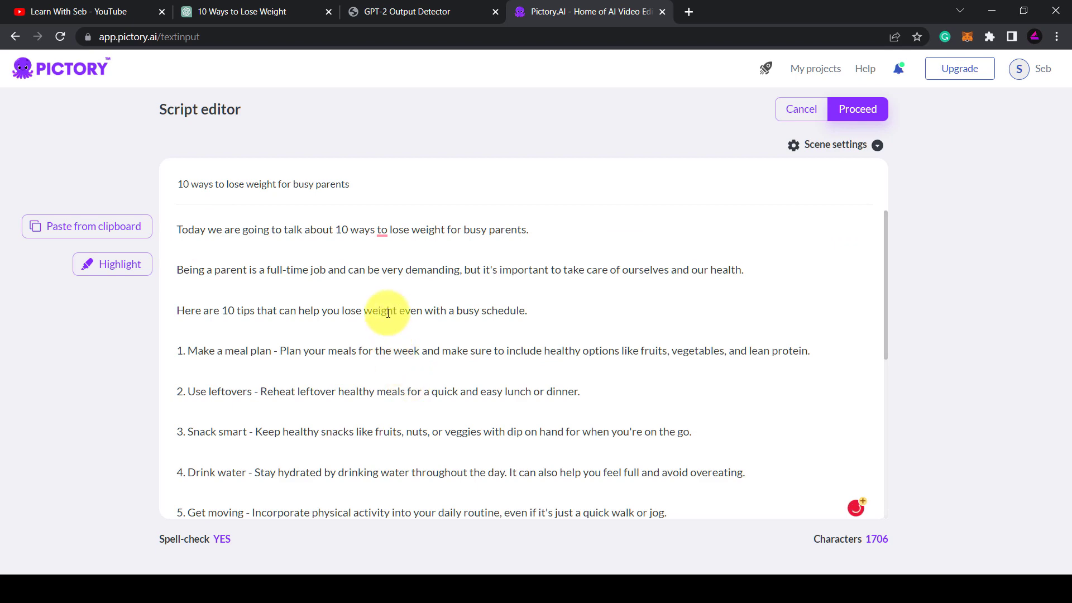
{"action": "left_click", "coordinate": [854, 121]}
{"action": "mouse_move", "coordinate": [166, 289]}
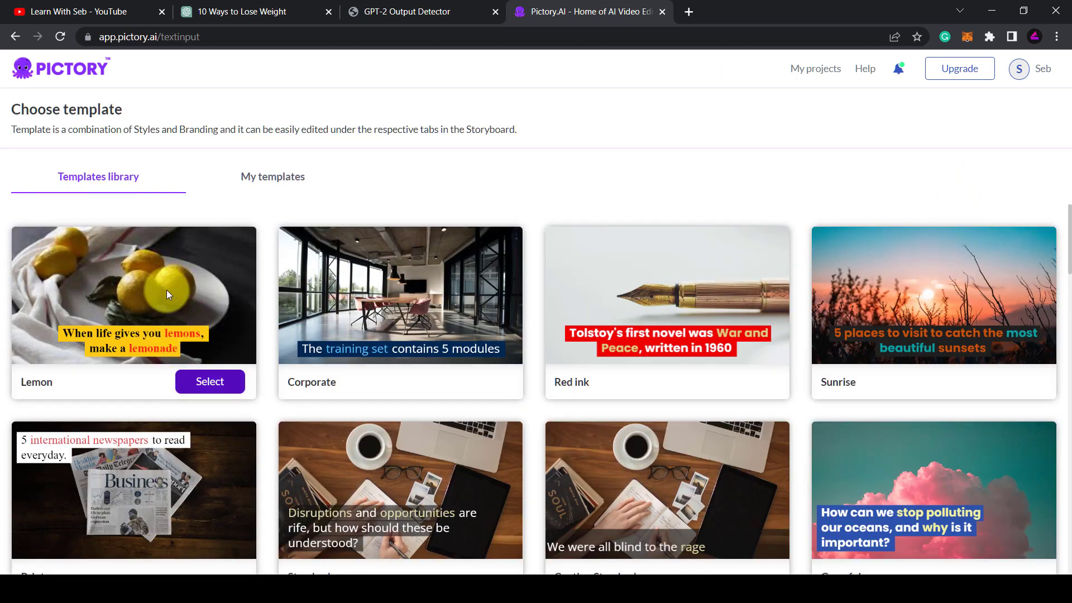
{"action": "left_click", "coordinate": [213, 375]}
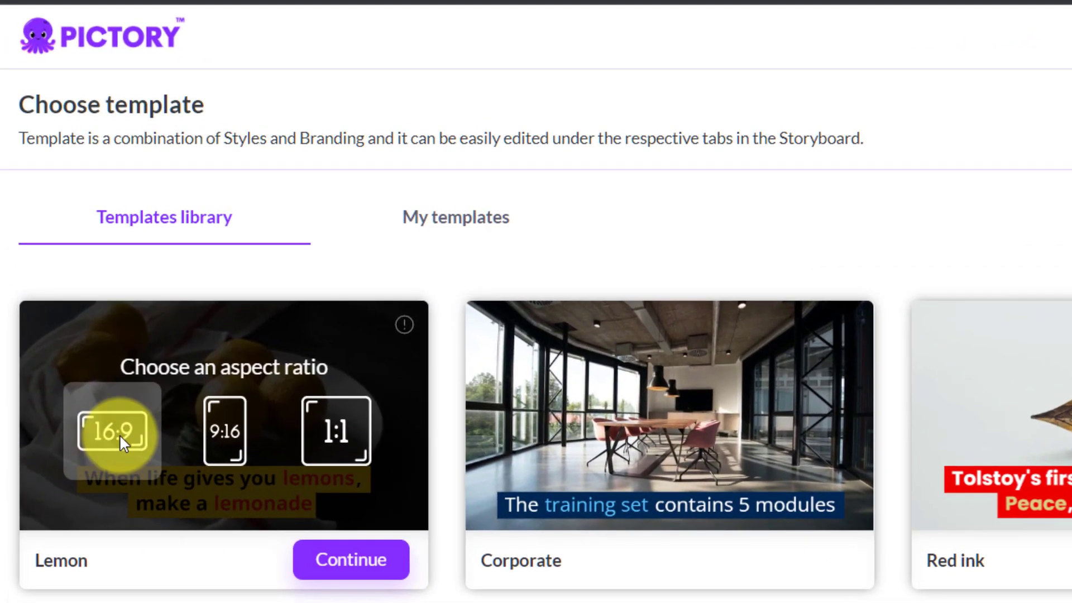
{"action": "left_click", "coordinate": [381, 567]}
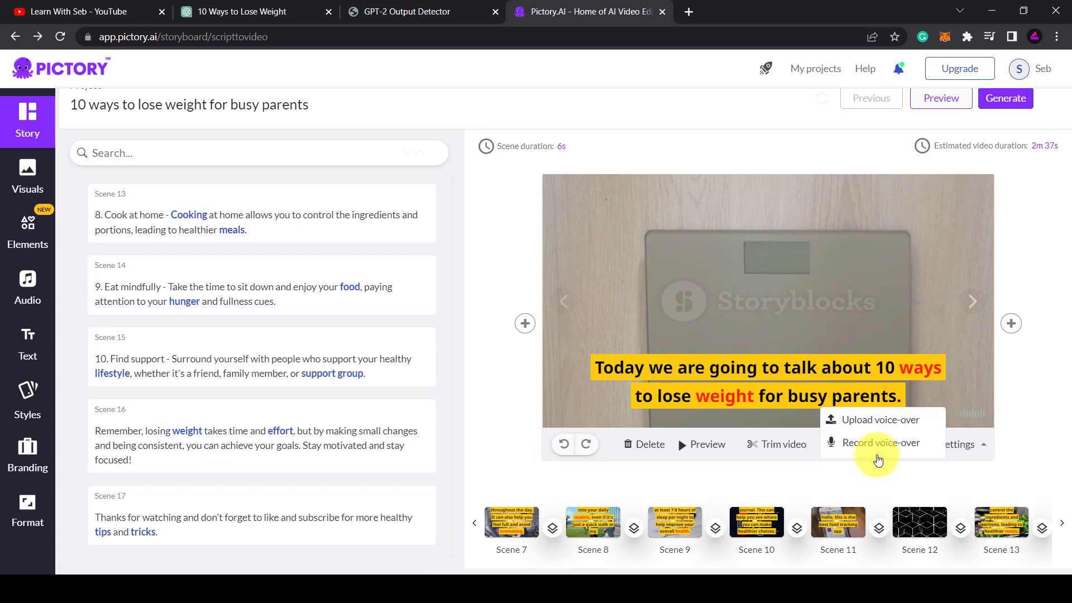
Apply the UK English female voice Fiona as the storyboard's voice-over.
{"action": "left_click", "coordinate": [881, 424]}
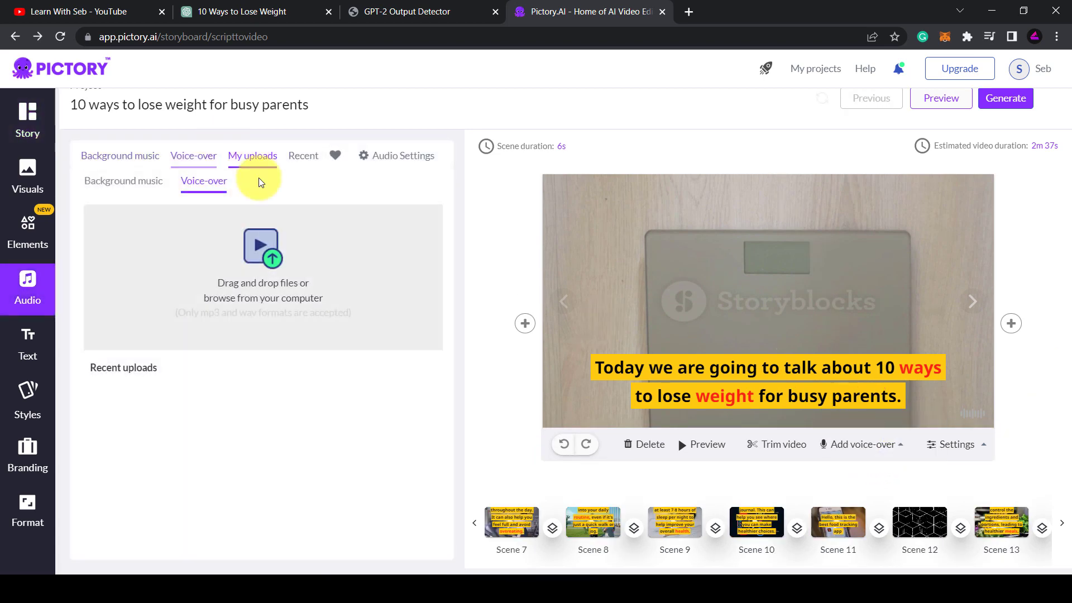
{"action": "left_click", "coordinate": [180, 157]}
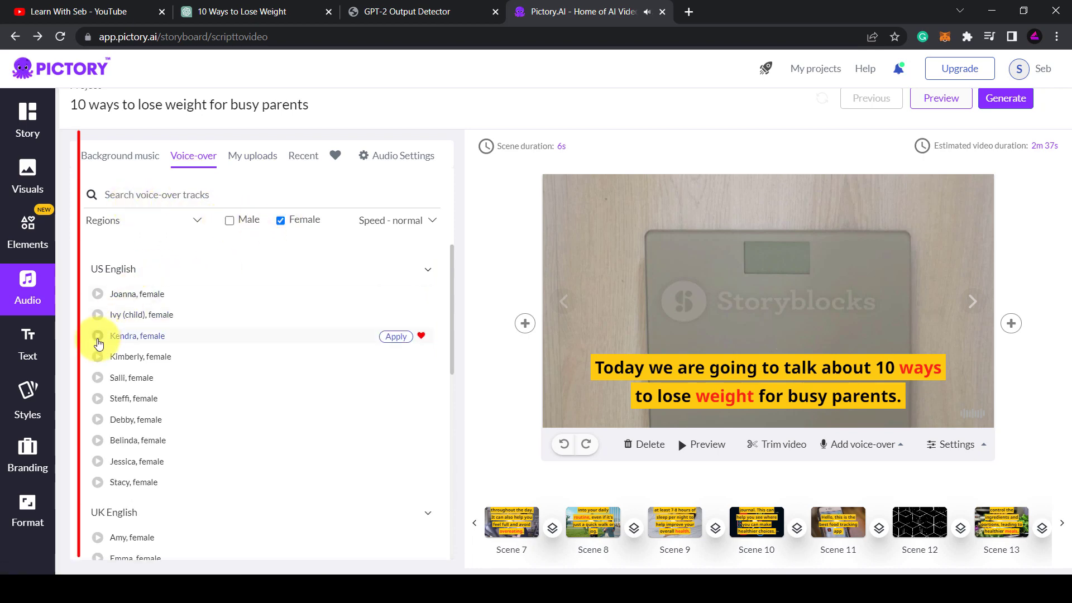
{"action": "scroll", "coordinate": [99, 346], "scroll_direction": "down", "scroll_amount": 4}
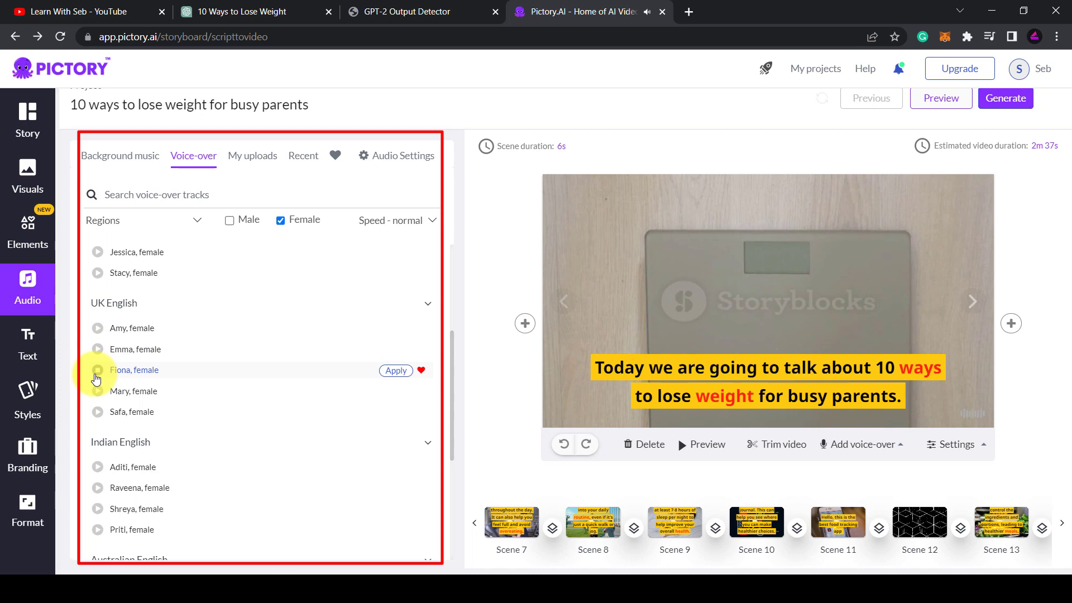
{"action": "left_click", "coordinate": [396, 371]}
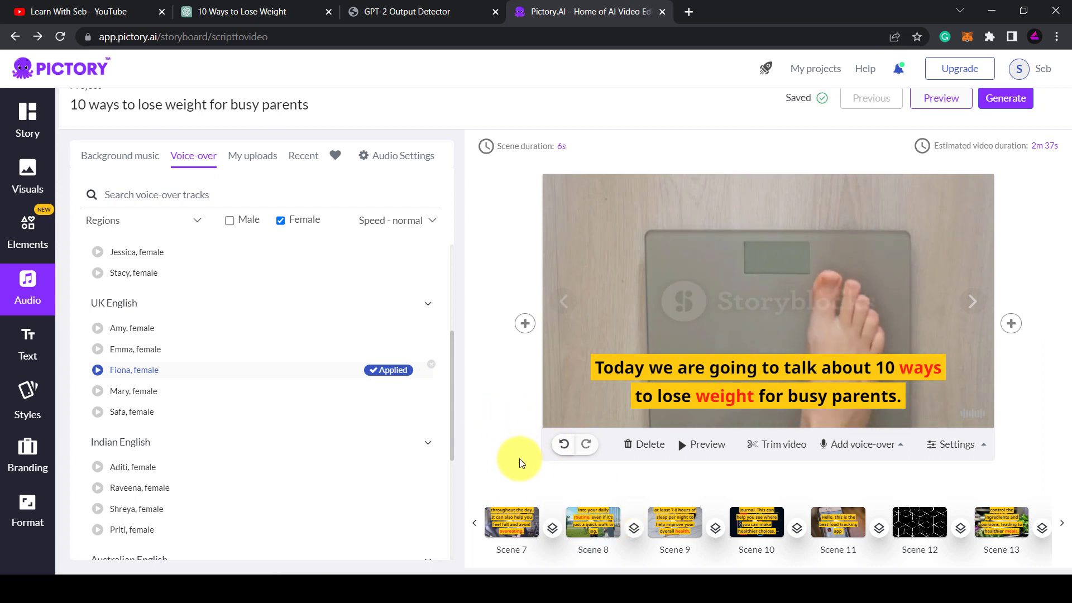
Preview Scenes 1 and 2 with the Fiona voice-over, then stop playback.
{"action": "left_click", "coordinate": [700, 447]}
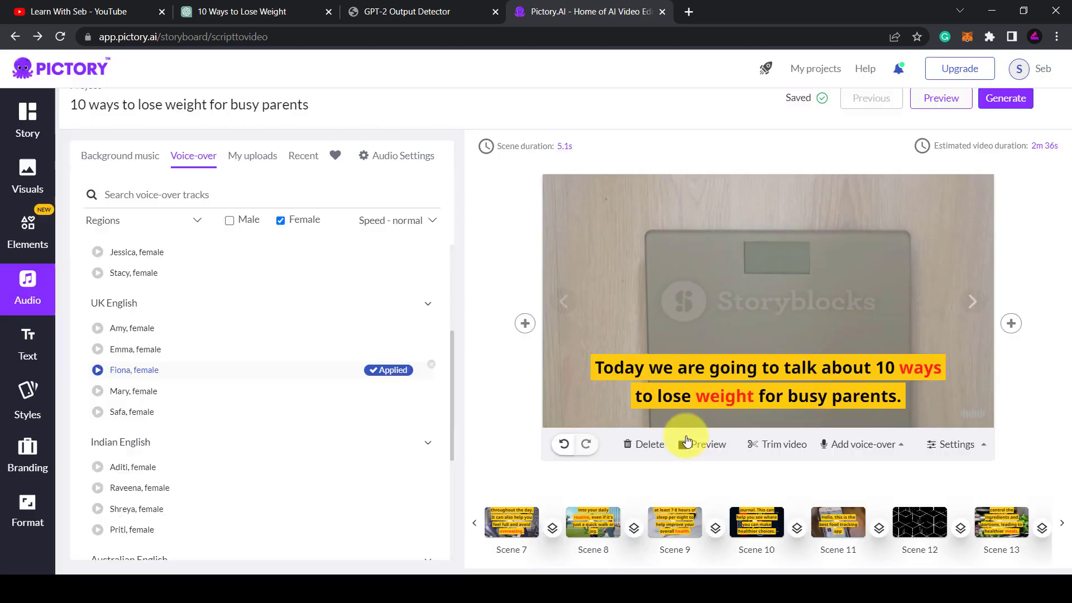
{"action": "left_click", "coordinate": [687, 441]}
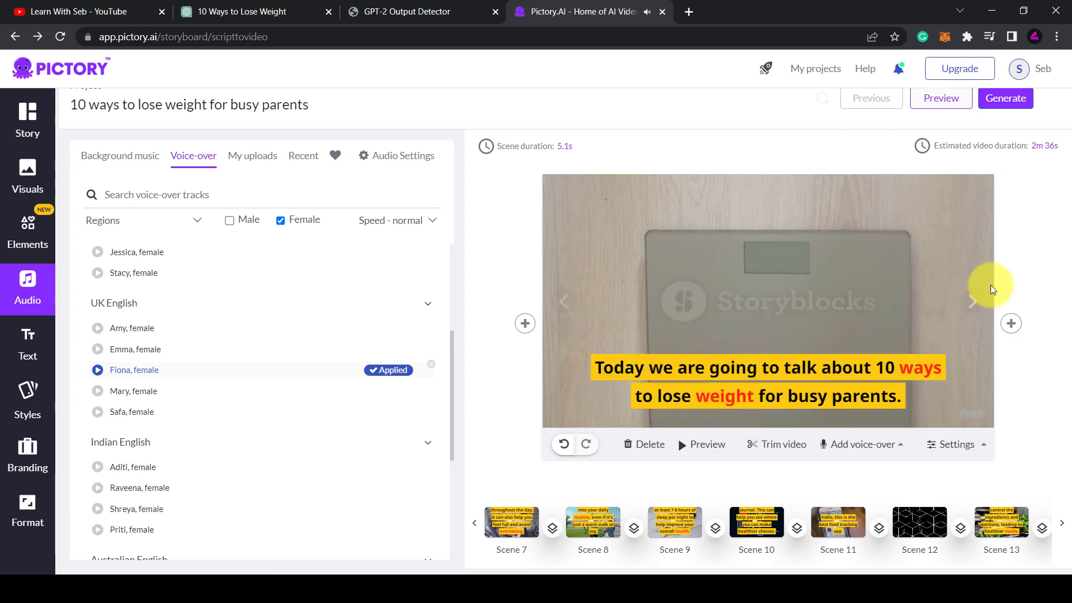
{"action": "left_click", "coordinate": [972, 302]}
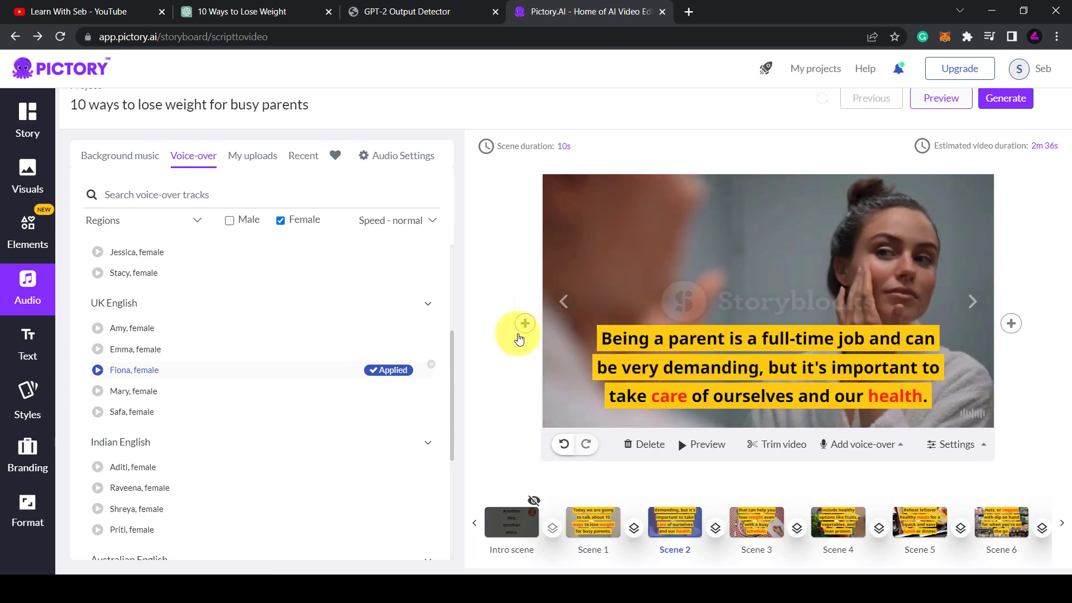
{"action": "left_click", "coordinate": [525, 323]}
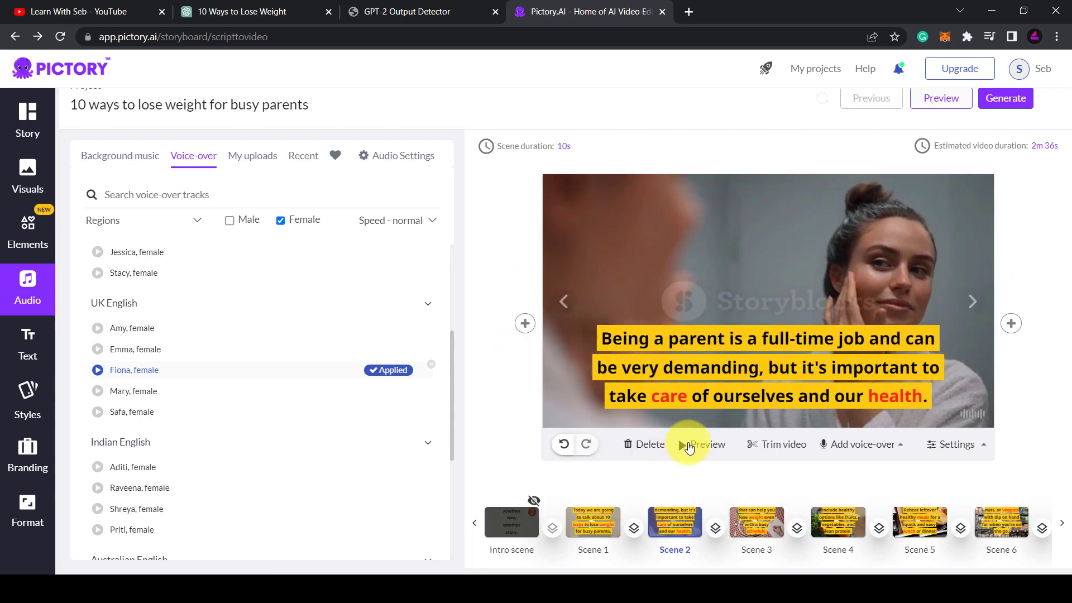
{"action": "left_click", "coordinate": [690, 447]}
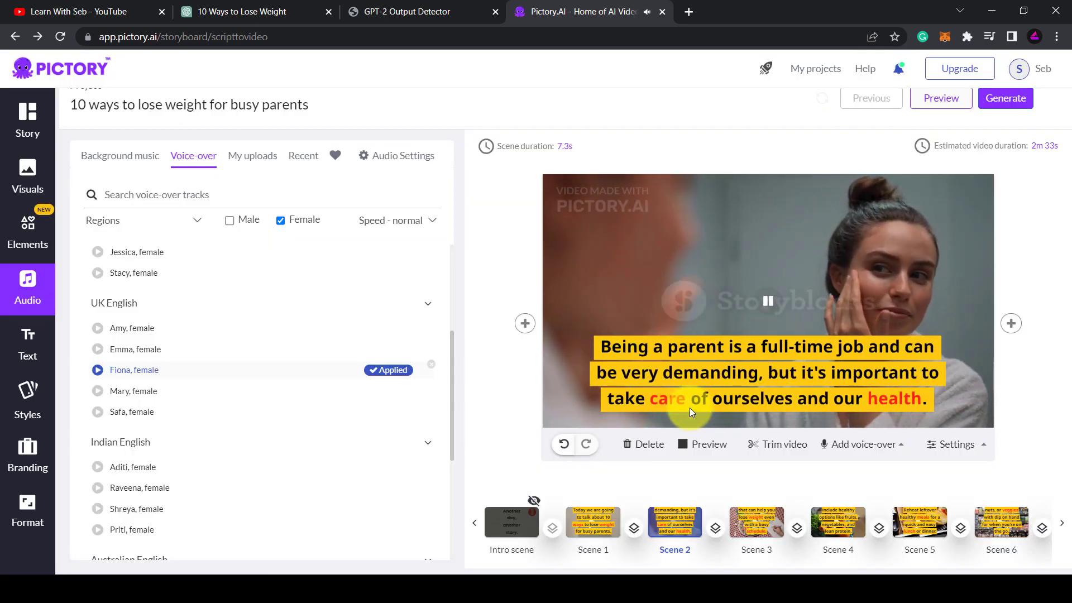
{"action": "left_click", "coordinate": [729, 434]}
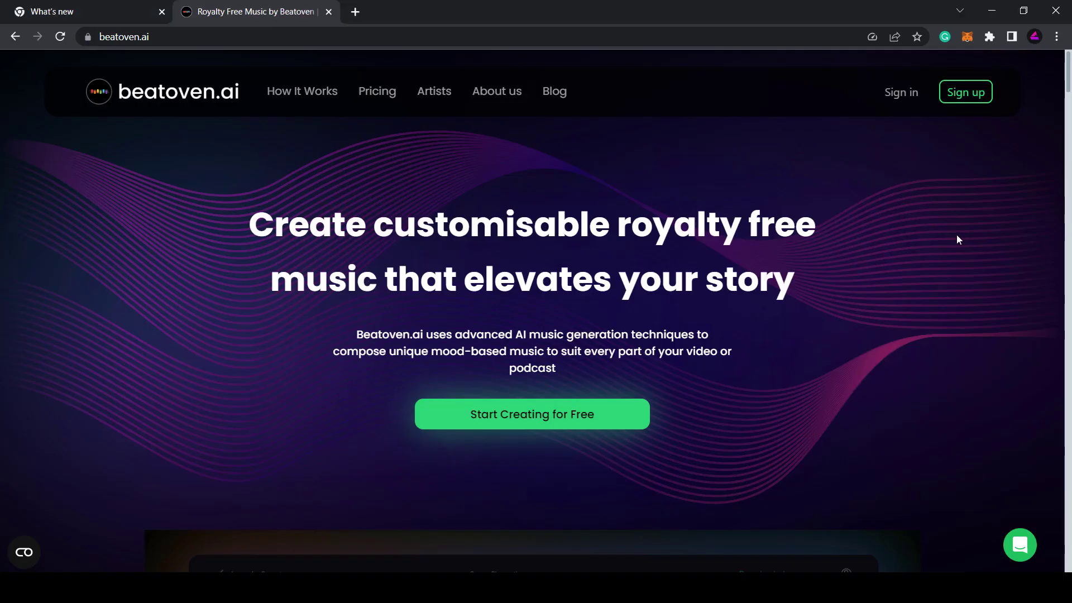
Scroll the Beatoven.ai homepage past How it works down to the Use cases cards.
{"action": "scroll", "coordinate": [940, 275], "scroll_direction": "down", "scroll_amount": 2}
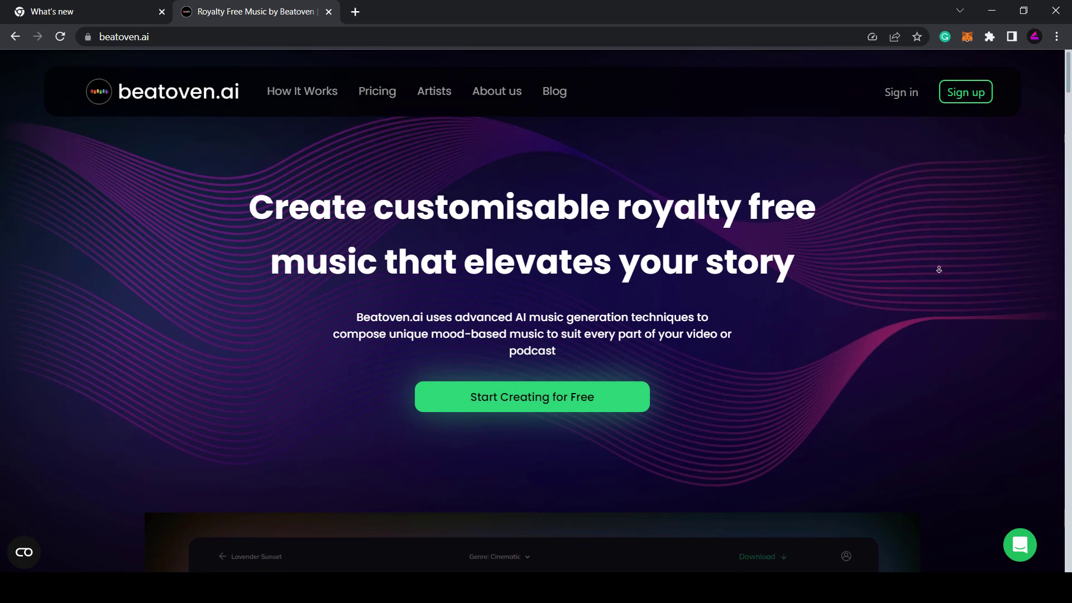
{"action": "scroll", "coordinate": [939, 275], "scroll_direction": "down", "scroll_amount": 5}
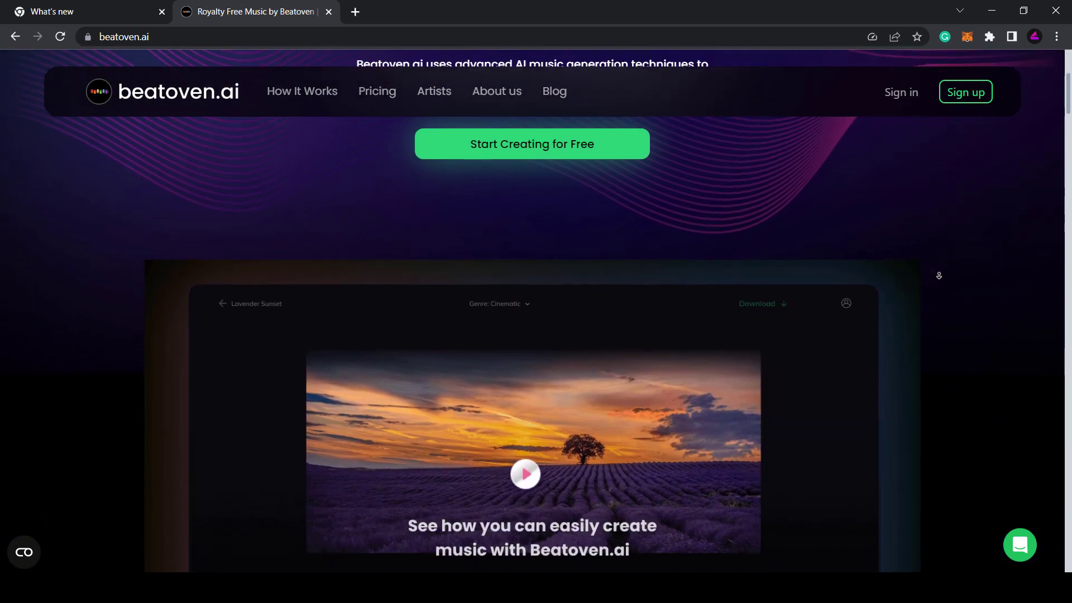
{"action": "scroll", "coordinate": [939, 272], "scroll_direction": "down", "scroll_amount": 6}
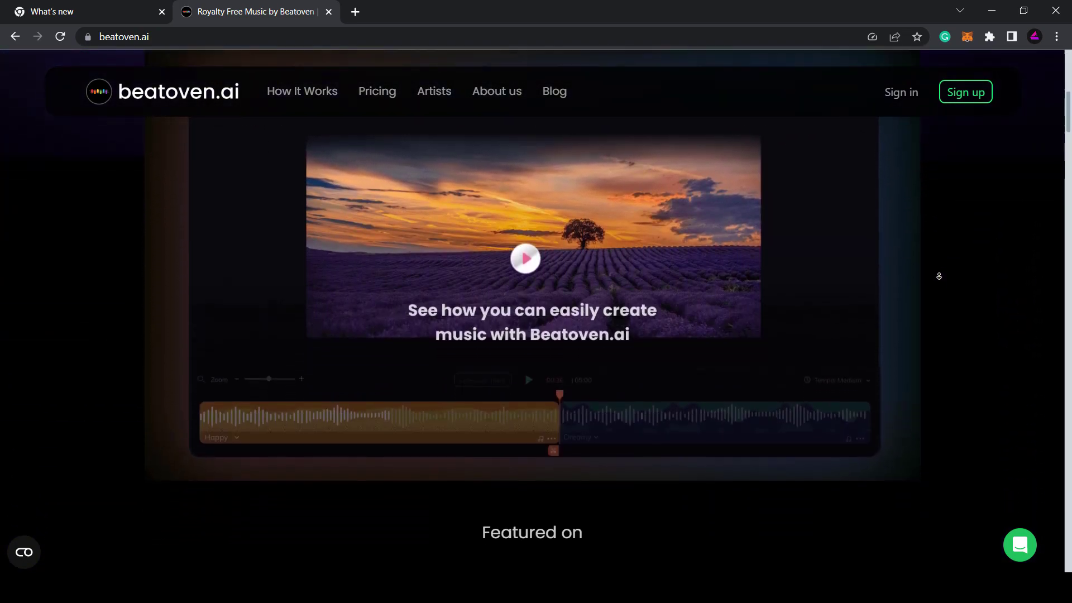
{"action": "scroll", "coordinate": [939, 295], "scroll_direction": "down", "scroll_amount": 6}
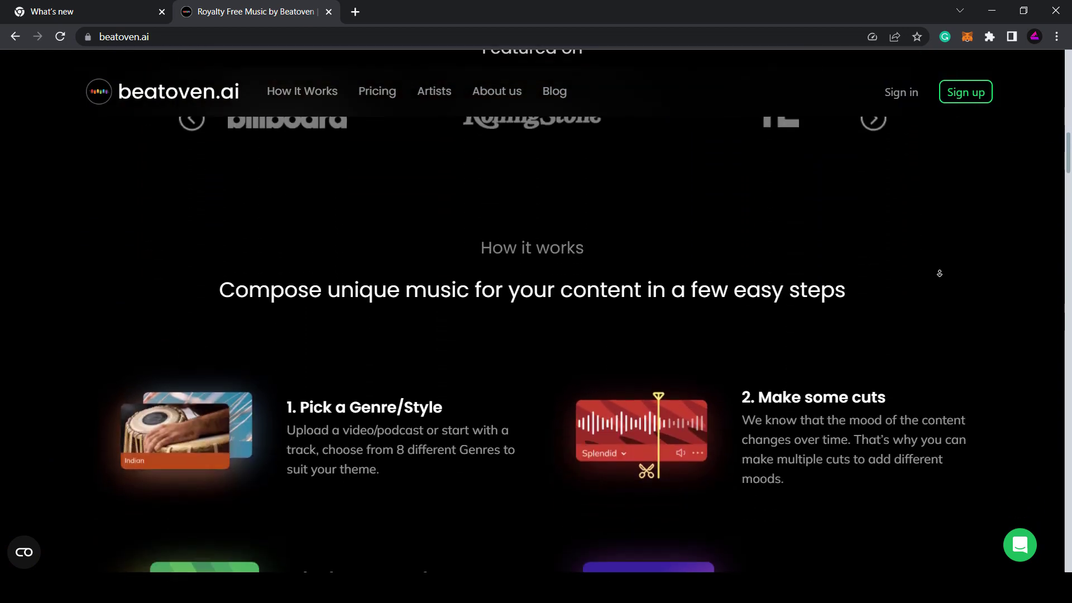
{"action": "scroll", "coordinate": [943, 264], "scroll_direction": "down", "scroll_amount": 1}
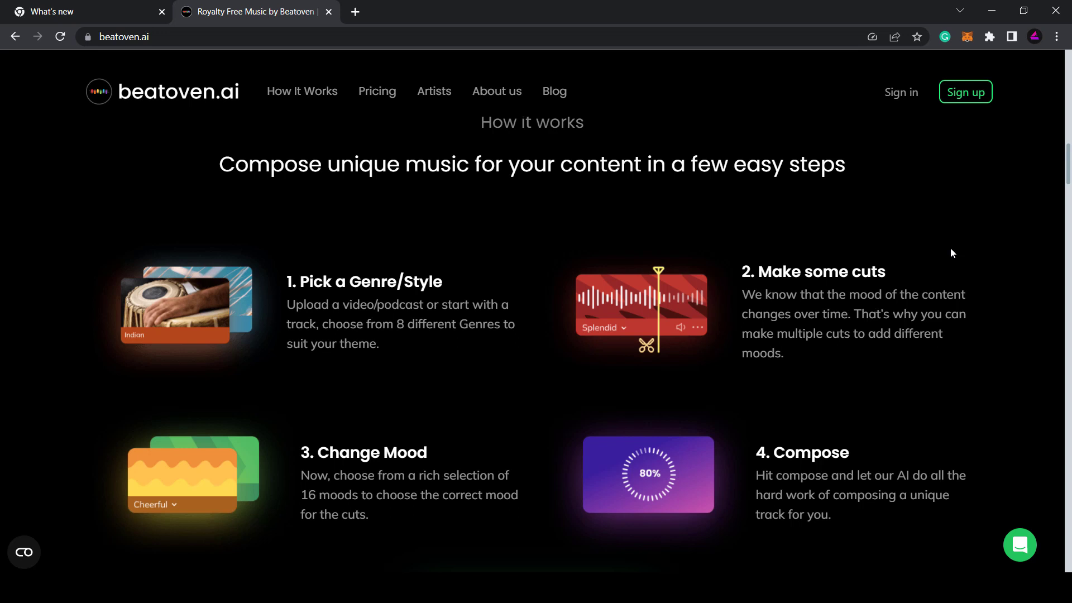
{"action": "scroll", "coordinate": [944, 294], "scroll_direction": "down", "scroll_amount": 4}
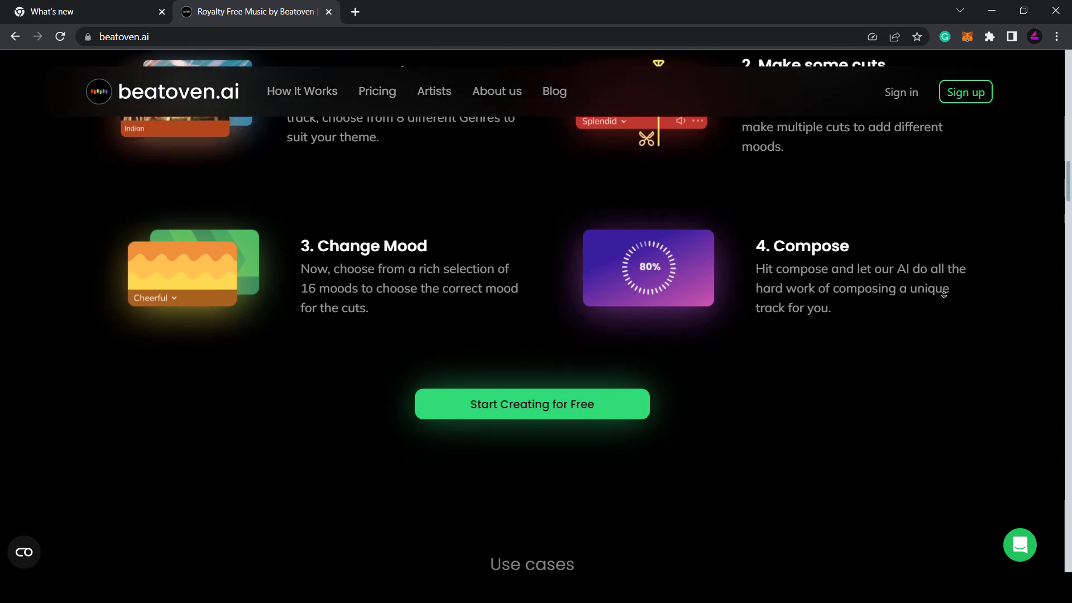
{"action": "scroll", "coordinate": [944, 294], "scroll_direction": "down", "scroll_amount": 6}
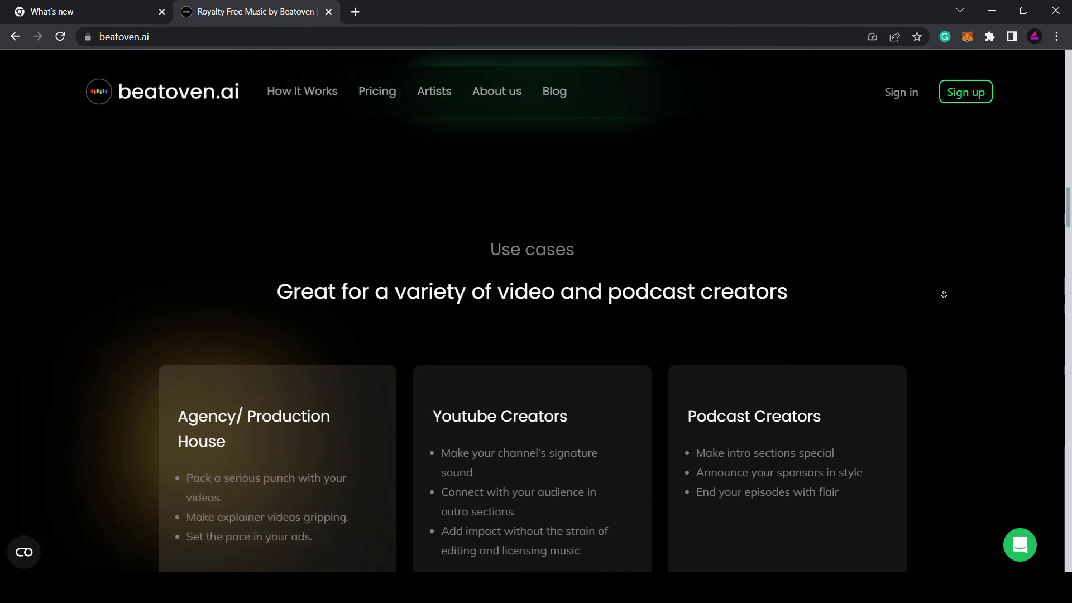
{"action": "scroll", "coordinate": [944, 294], "scroll_direction": "down", "scroll_amount": 2}
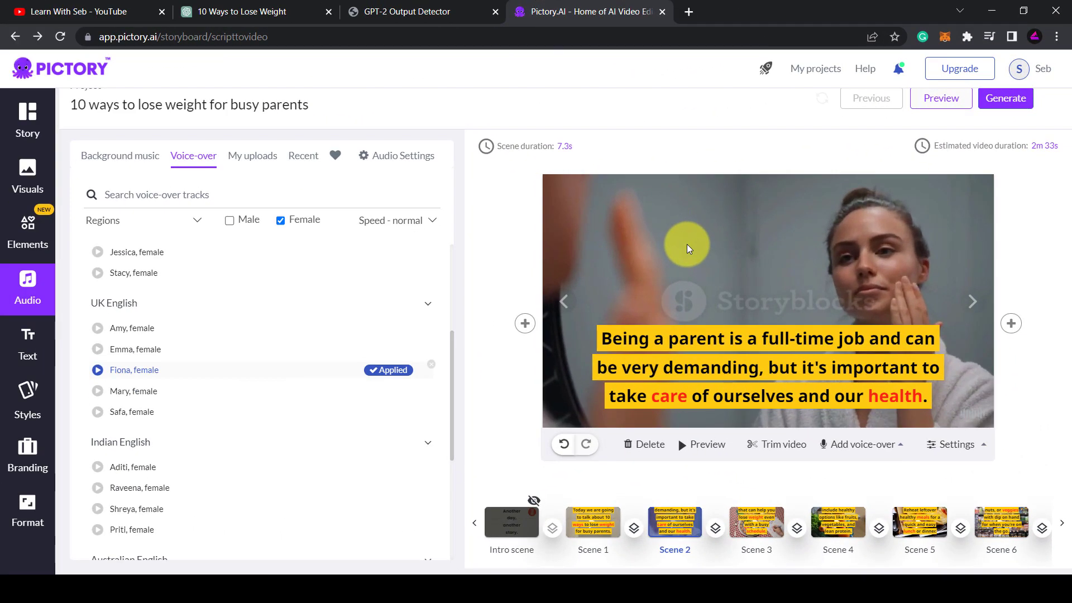
Look over Scene 2's display settings and insert-scene options without adding a scene.
{"action": "left_click", "coordinate": [955, 445]}
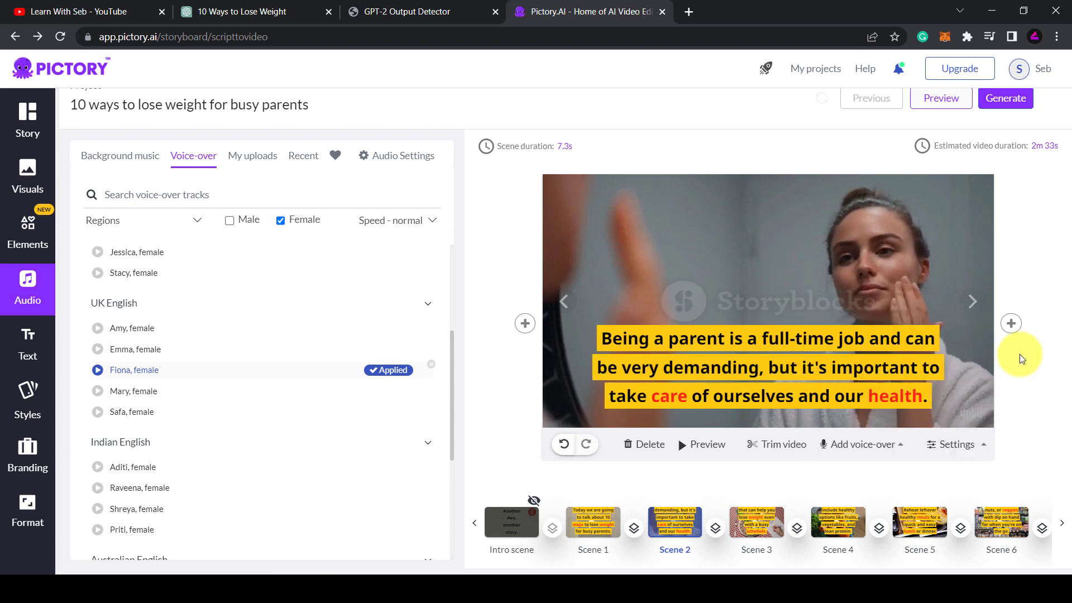
{"action": "left_click", "coordinate": [1011, 324]}
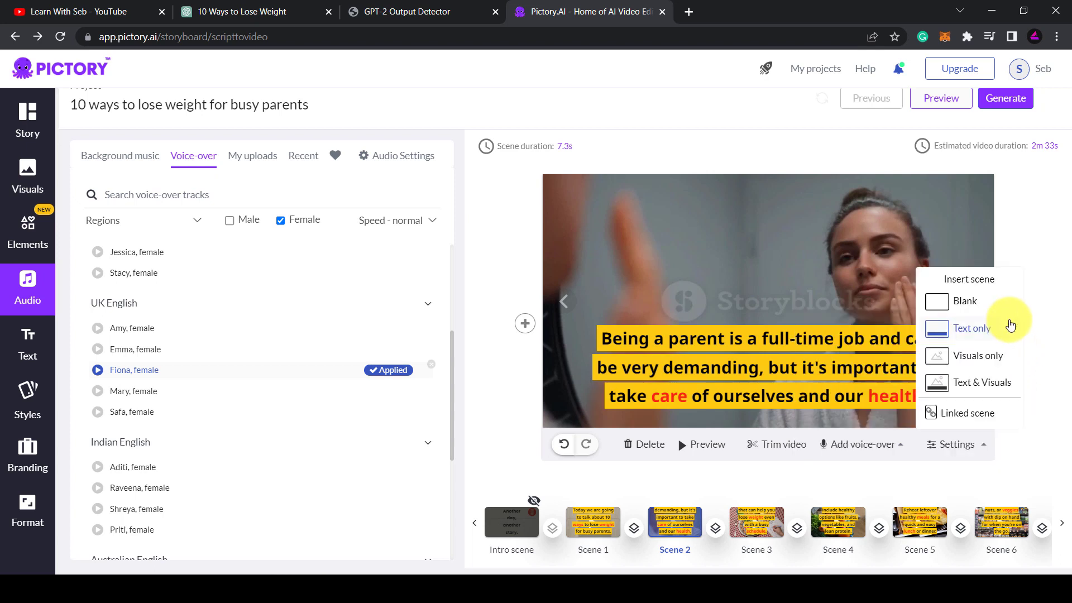
{"action": "left_click", "coordinate": [1036, 232]}
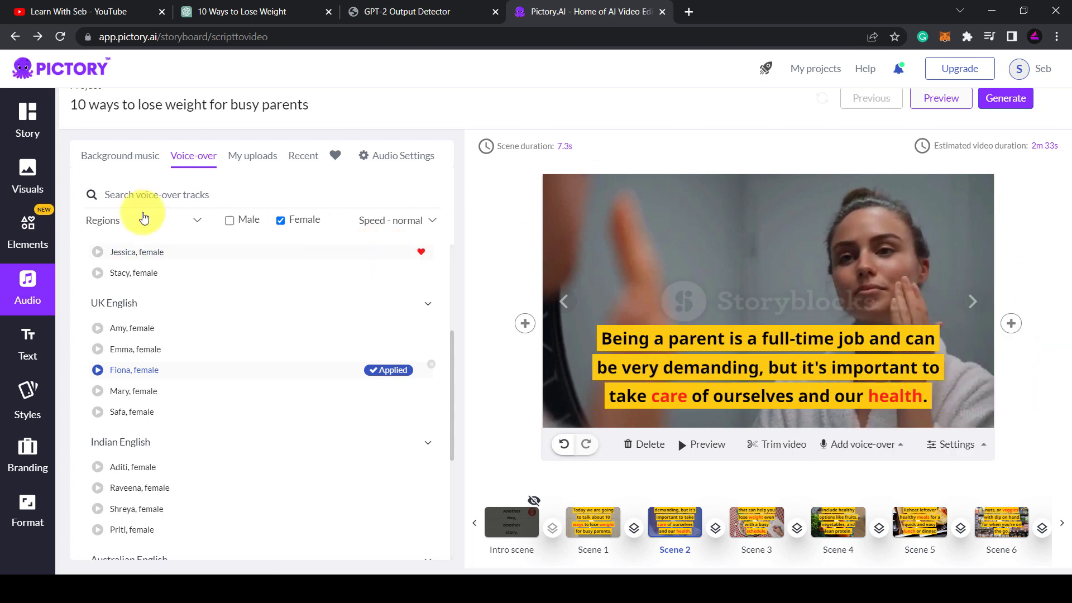
Search stock visuals for 'parenting' and swap Scene 2's clip for the father-with-baby footage.
{"action": "left_click", "coordinate": [26, 183]}
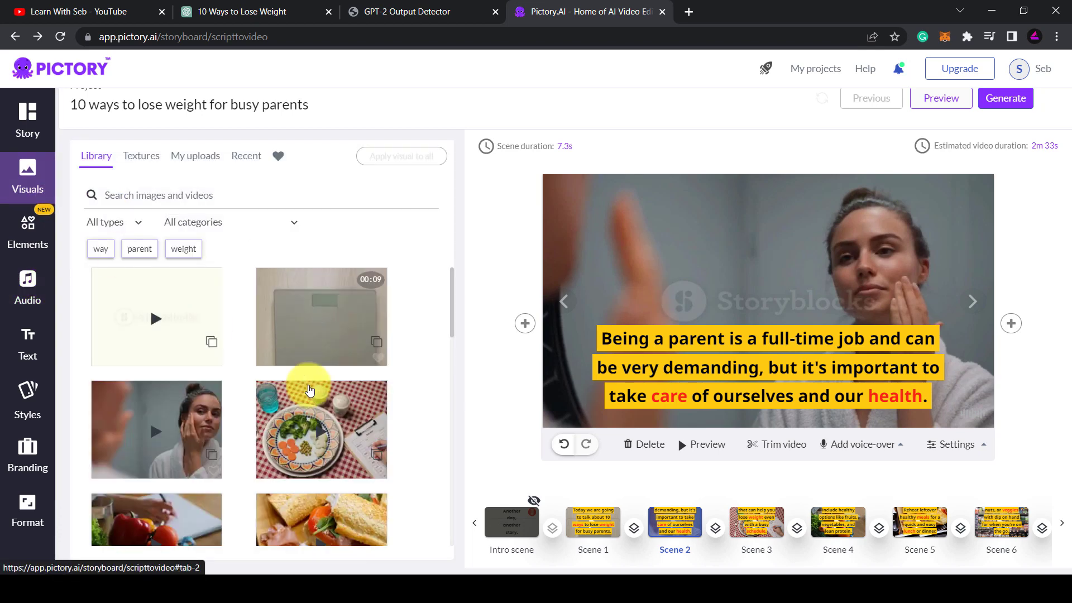
{"action": "scroll", "coordinate": [239, 363], "scroll_direction": "down", "scroll_amount": 4}
{"action": "scroll", "coordinate": [242, 370], "scroll_direction": "down", "scroll_amount": 2}
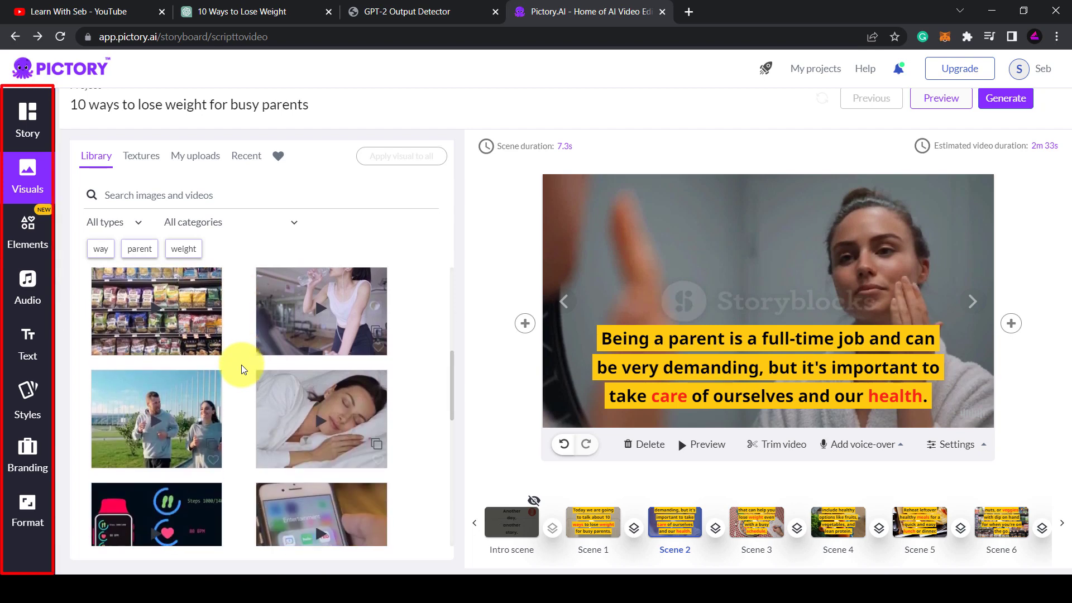
{"action": "scroll", "coordinate": [243, 370], "scroll_direction": "down", "scroll_amount": 2}
{"action": "scroll", "coordinate": [243, 369], "scroll_direction": "down", "scroll_amount": 2}
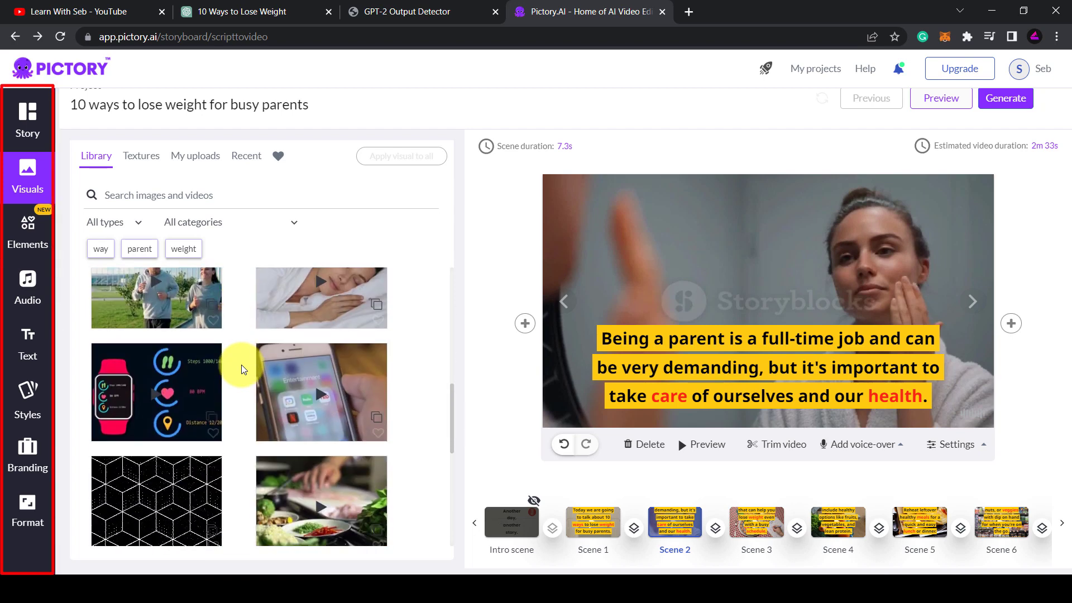
{"action": "scroll", "coordinate": [243, 370], "scroll_direction": "down", "scroll_amount": 8}
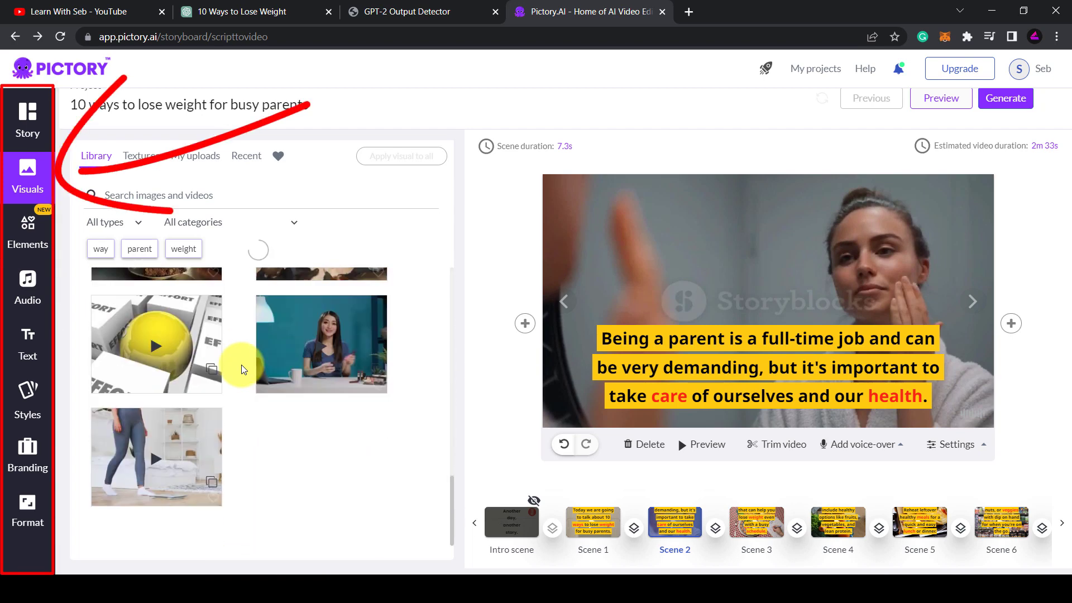
{"action": "scroll", "coordinate": [243, 369], "scroll_direction": "up", "scroll_amount": 10}
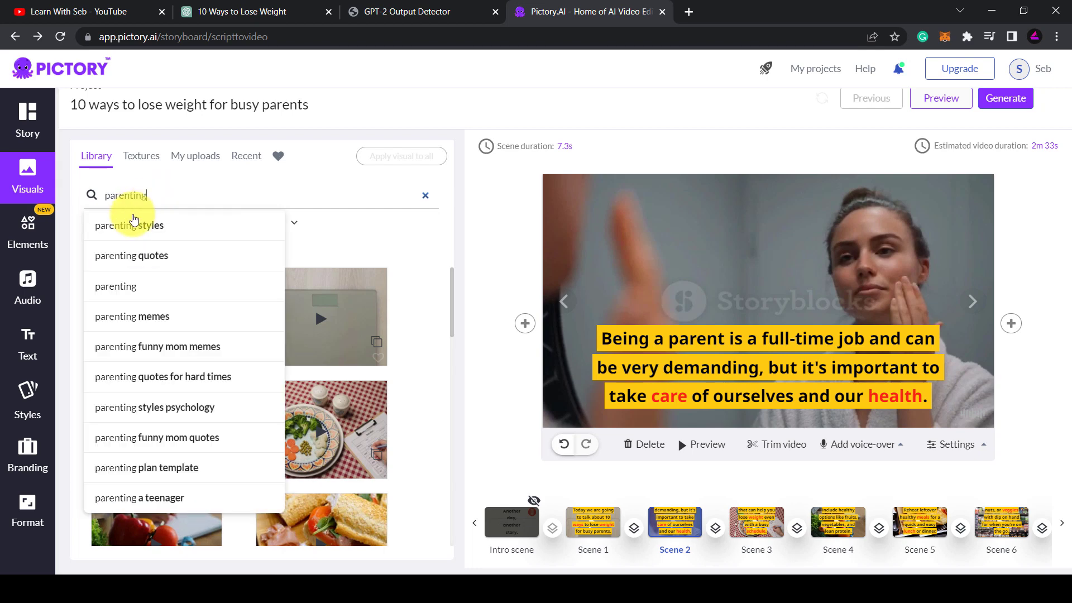
{"action": "key", "text": "Return"}
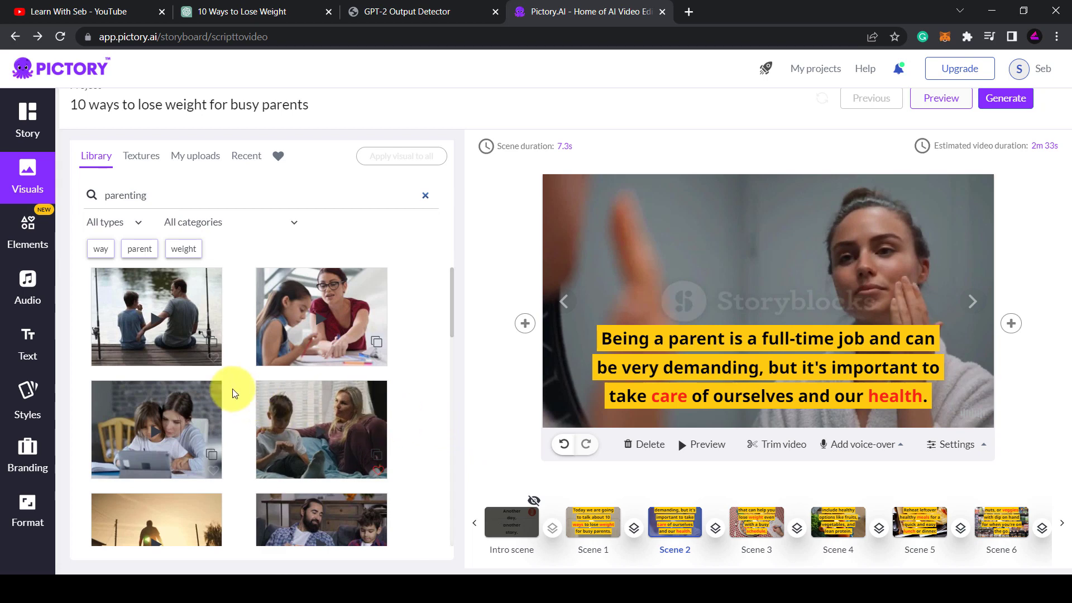
{"action": "scroll", "coordinate": [198, 383], "scroll_direction": "down", "scroll_amount": 3}
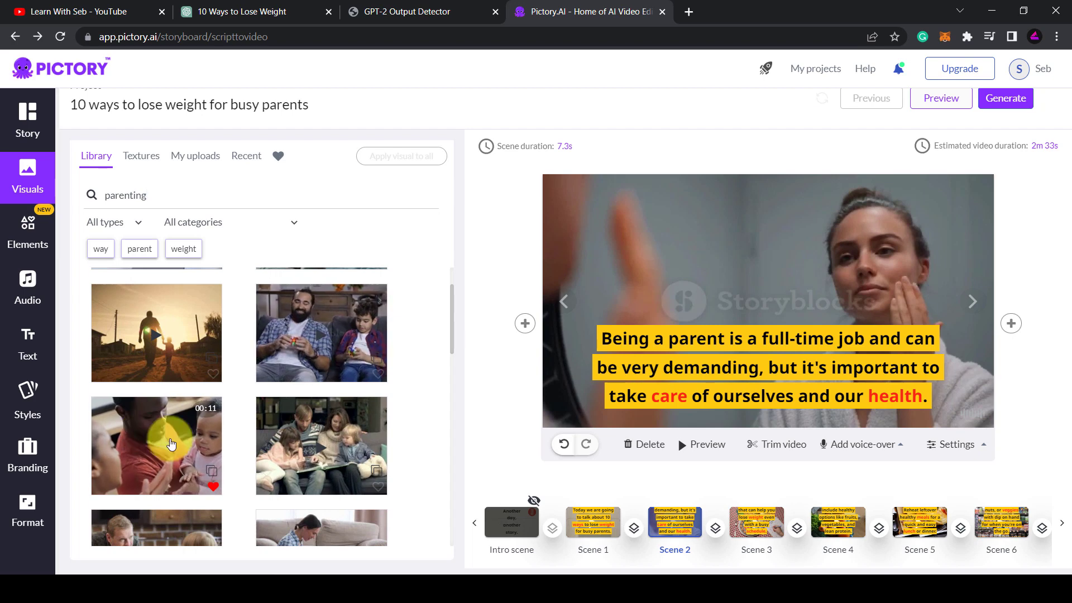
{"action": "left_click", "coordinate": [171, 444]}
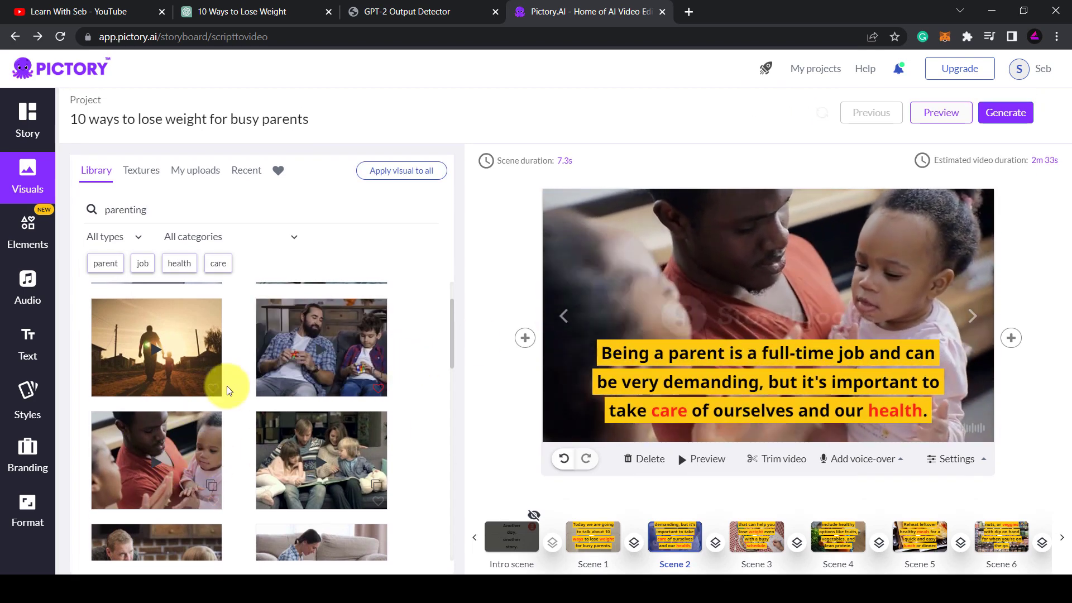
{"action": "left_click", "coordinate": [40, 173]}
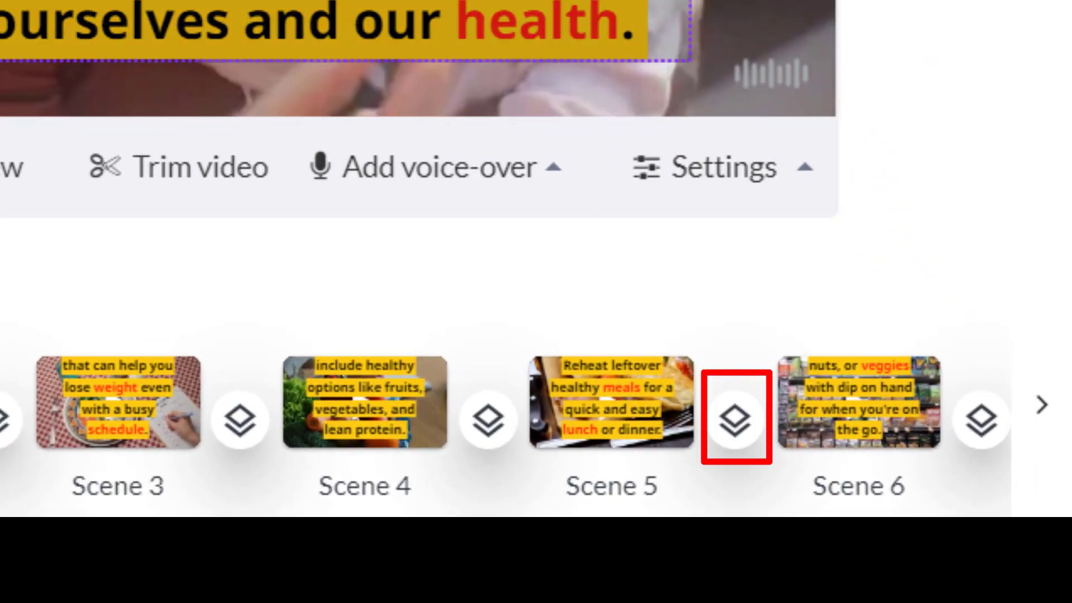
Apply a Fade transition between Scene 5 and Scene 6, then start generating the video.
{"action": "left_click", "coordinate": [981, 420]}
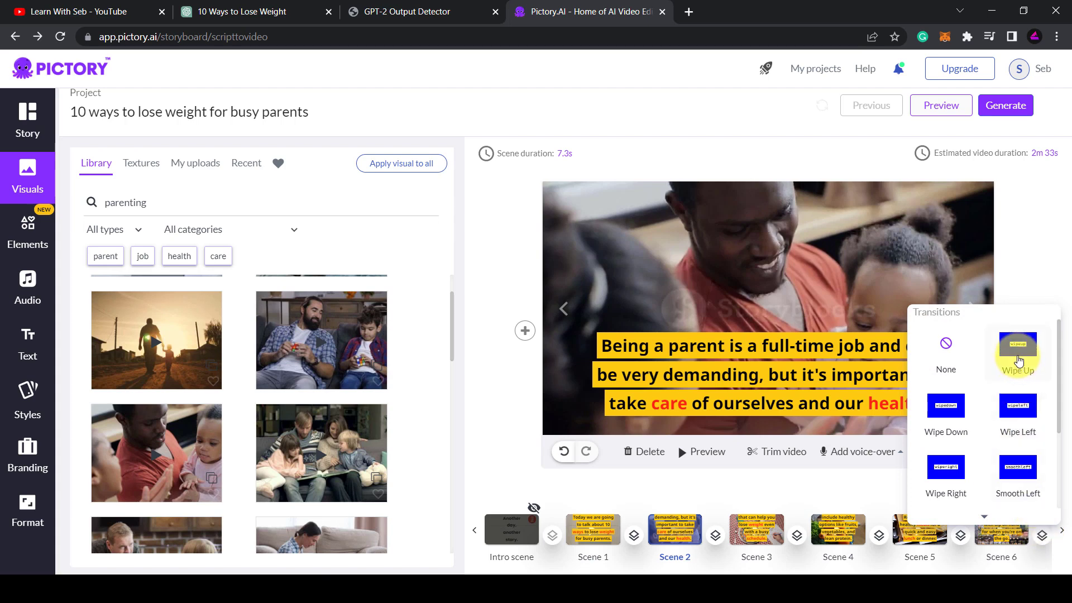
{"action": "scroll", "coordinate": [933, 438], "scroll_direction": "down", "scroll_amount": 1}
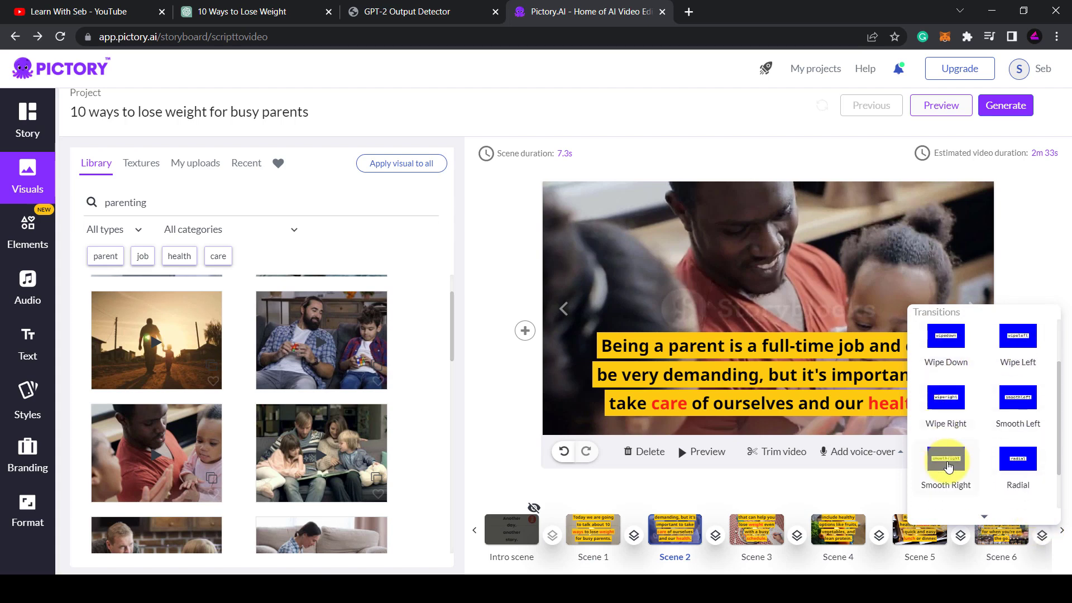
{"action": "scroll", "coordinate": [948, 467], "scroll_direction": "down", "scroll_amount": 1}
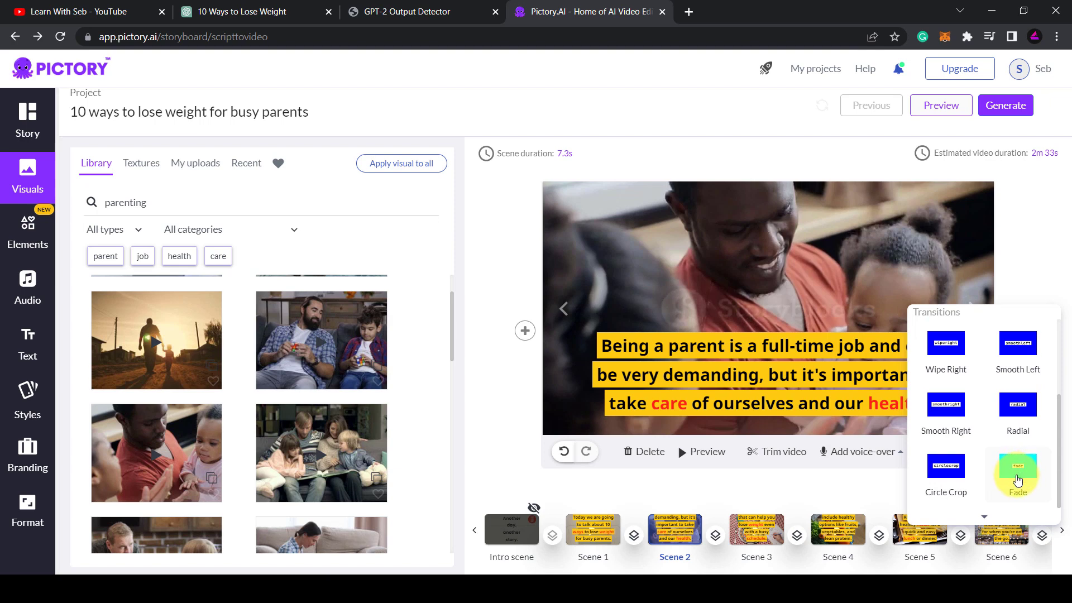
{"action": "left_click", "coordinate": [1017, 480]}
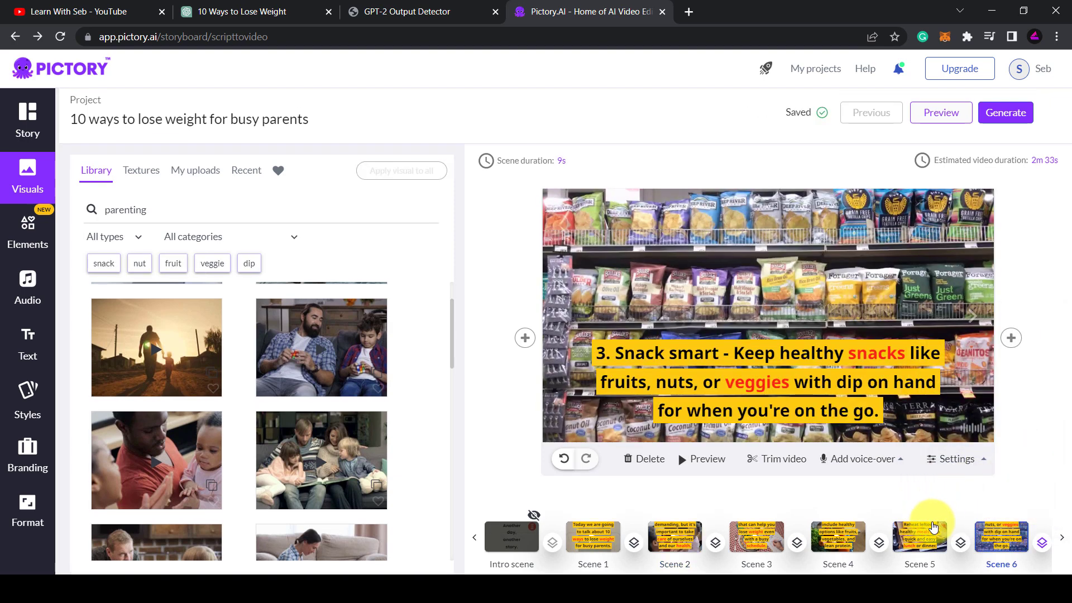
{"action": "left_click", "coordinate": [1017, 119]}
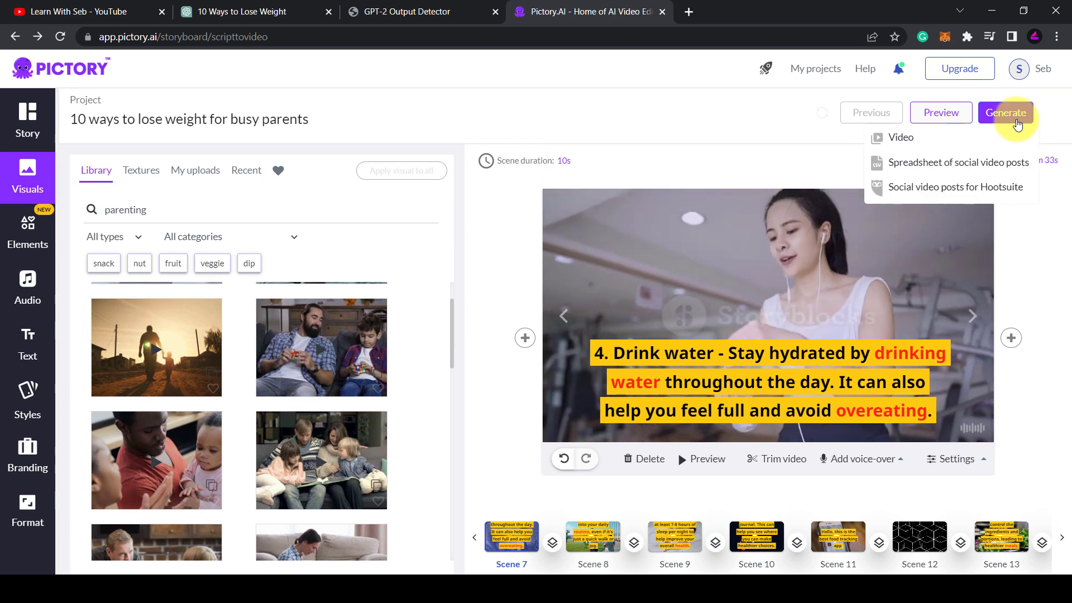
{"action": "left_click", "coordinate": [902, 138]}
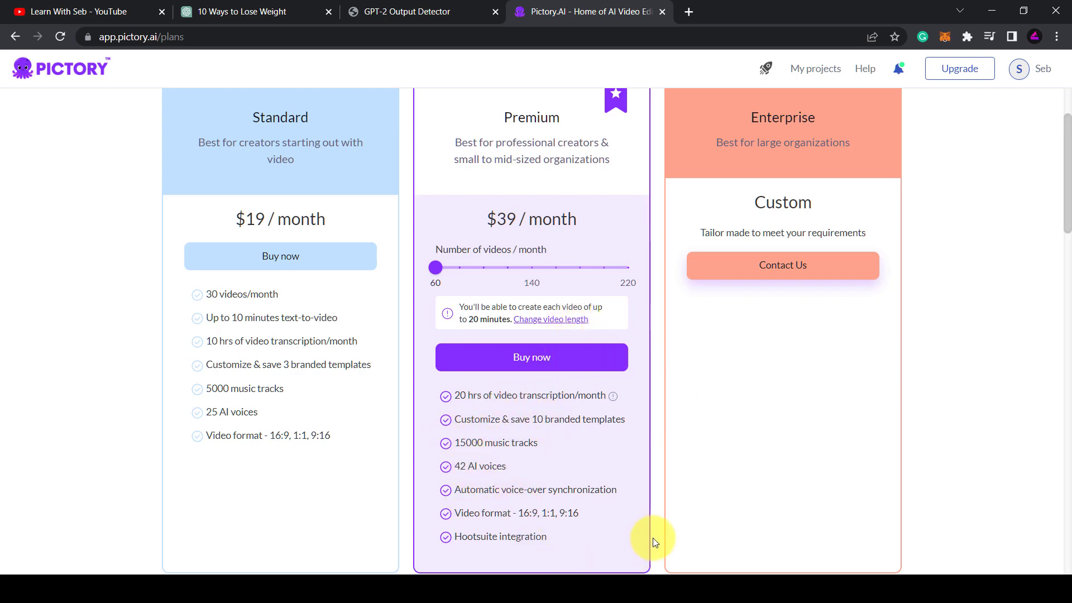
Scroll back up the storyboard to Scene 1 with the scale clip.
{"action": "scroll", "coordinate": [683, 256], "scroll_direction": "up", "scroll_amount": 5}
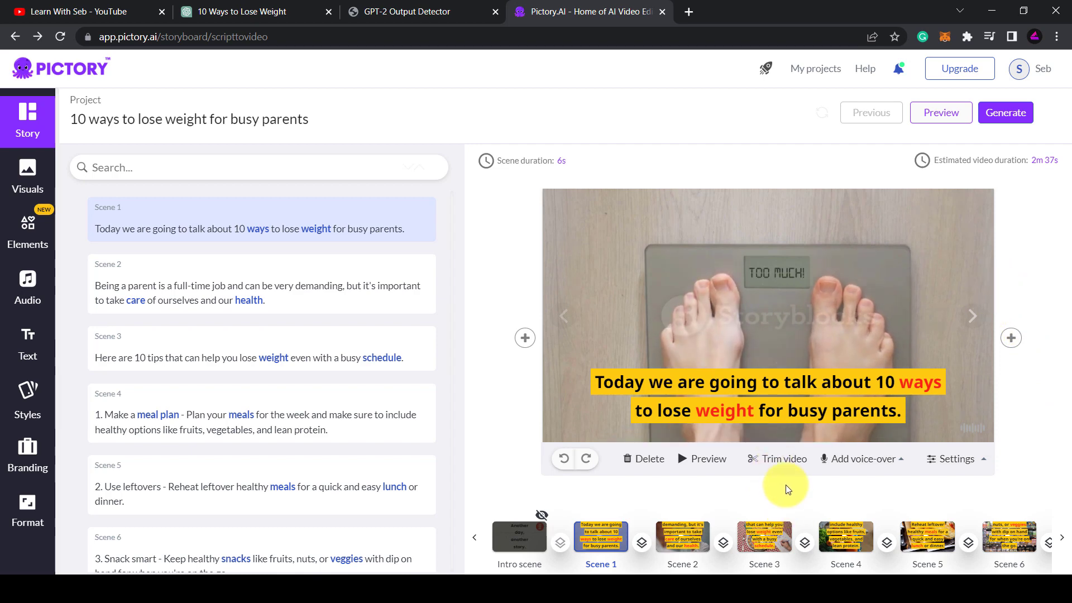
{"action": "left_click", "coordinate": [784, 459]}
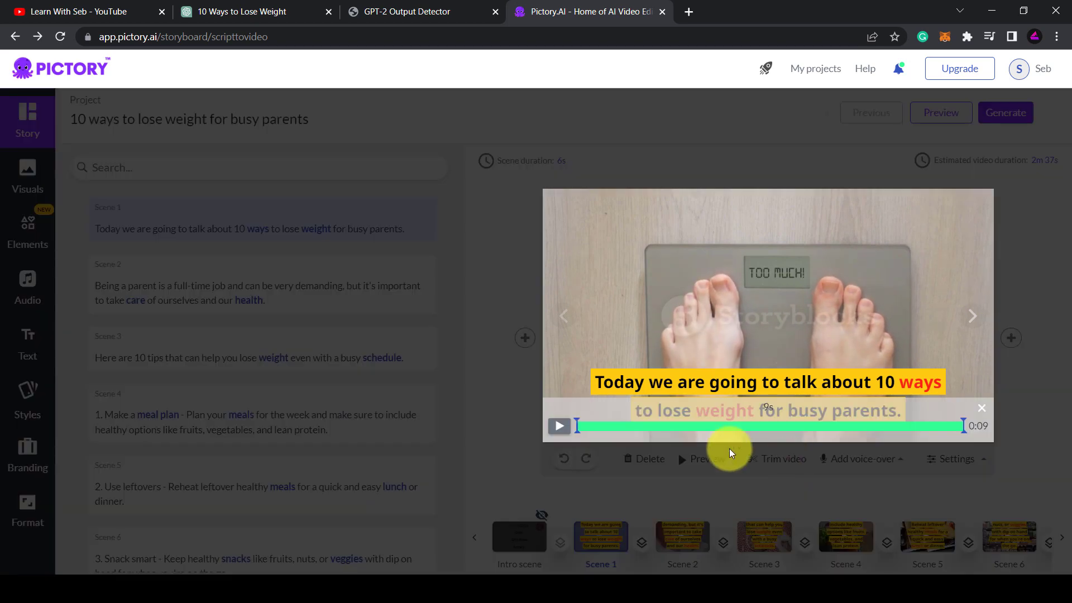
{"action": "left_click", "coordinate": [1019, 294]}
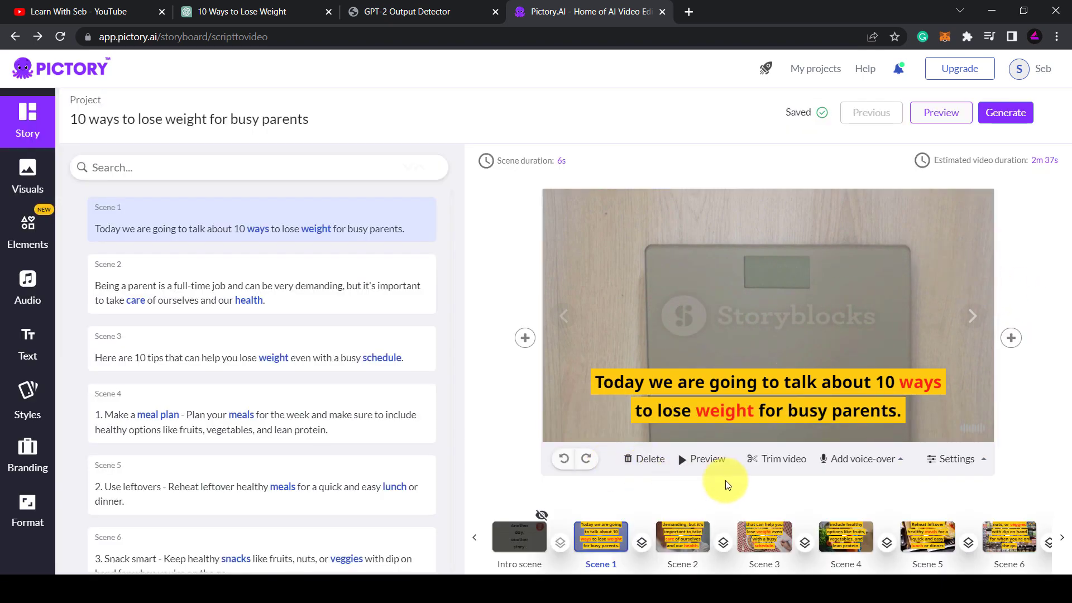
{"action": "left_click", "coordinate": [884, 461]}
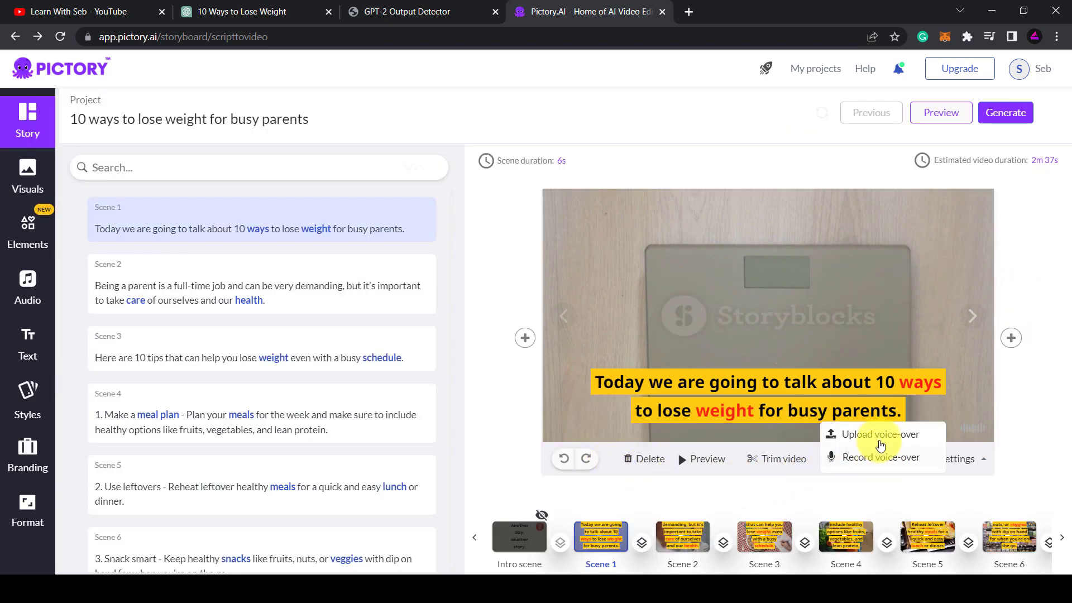
{"action": "left_click", "coordinate": [881, 435]}
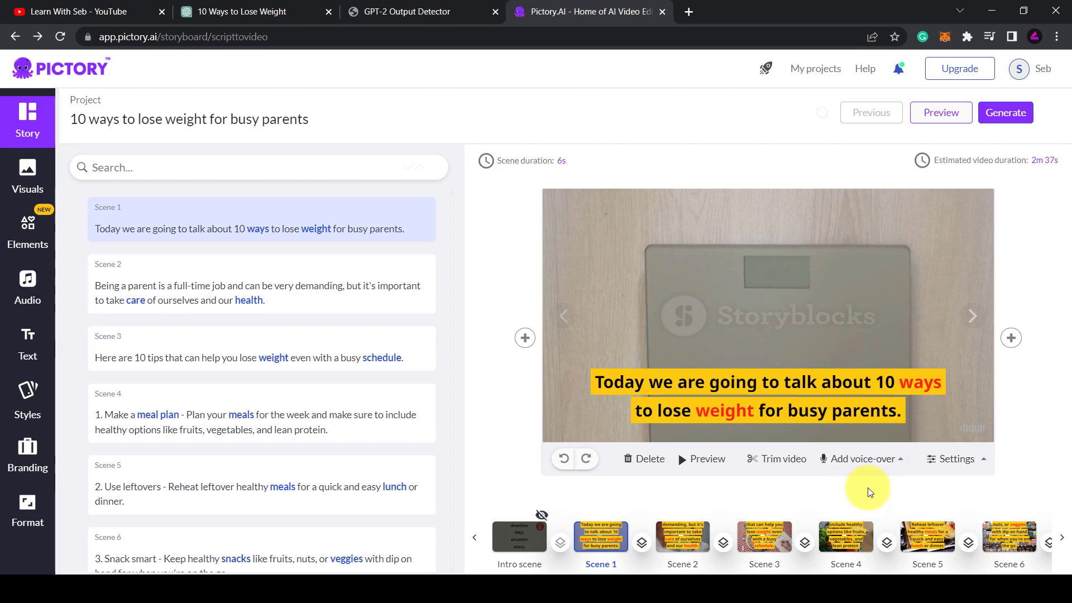
Play the full 1:57 video in the Preview window.
{"action": "left_click", "coordinate": [869, 463]}
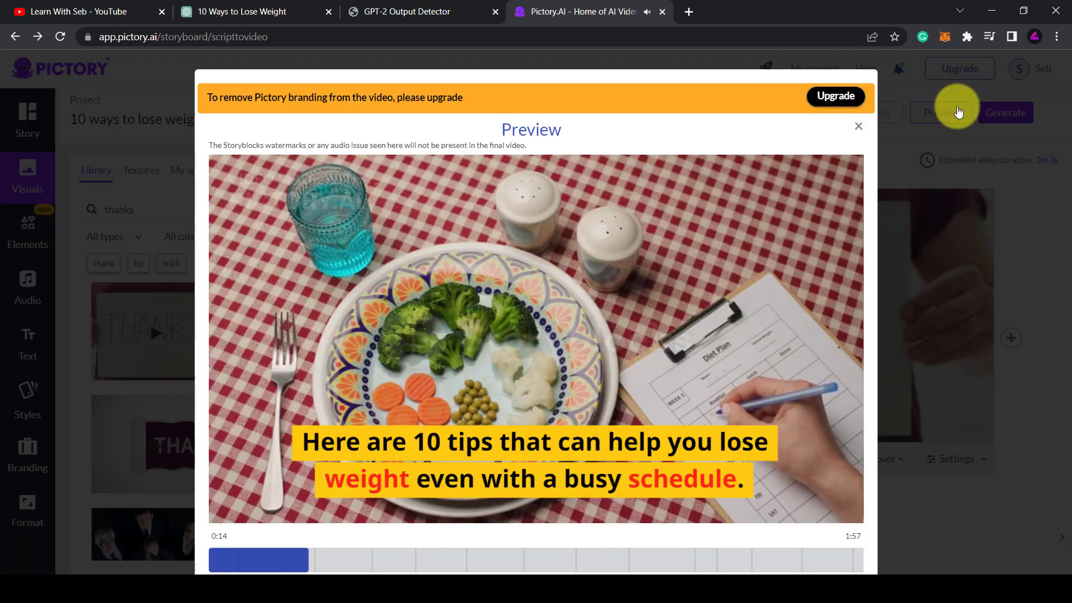